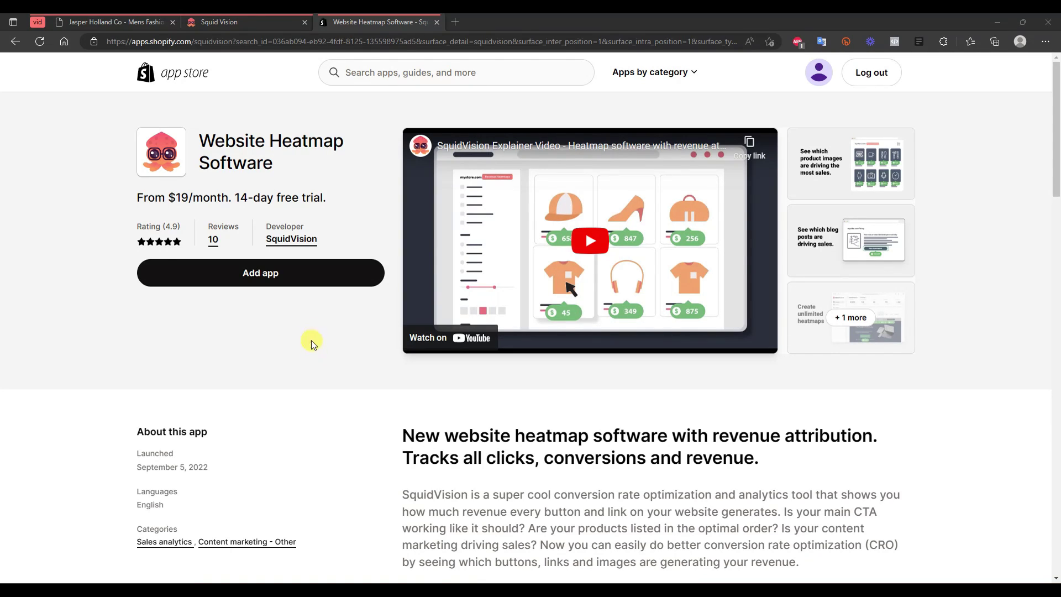
Step: Switch to the Jasper Holland Co storefront and look over its home page banner and header navigation
left_click(149, 22)
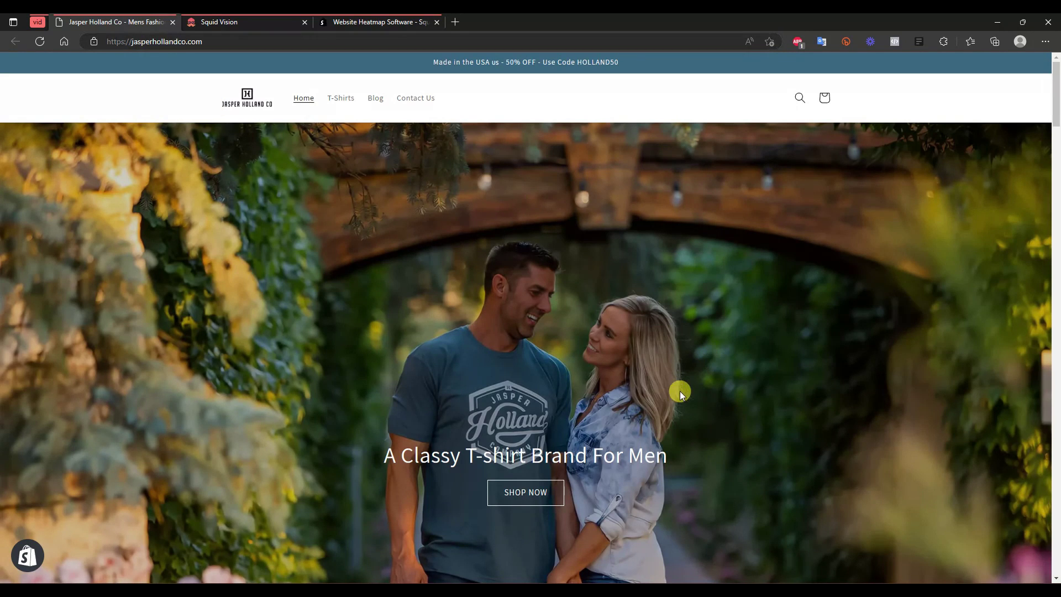
scroll(792, 360, "down", 7)
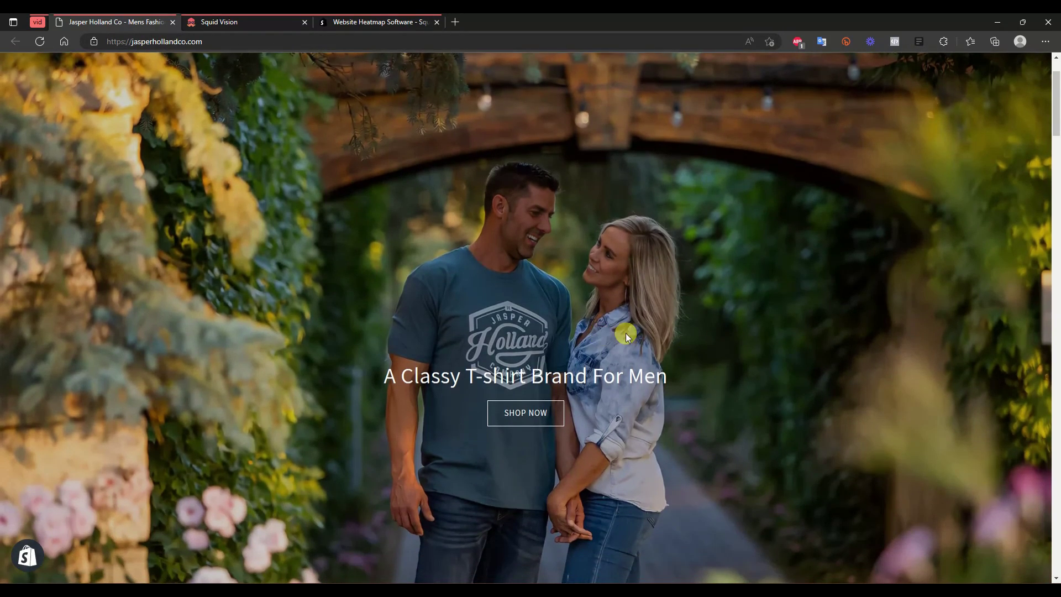
scroll(719, 347, "up", 2)
scroll(719, 348, "up", 5)
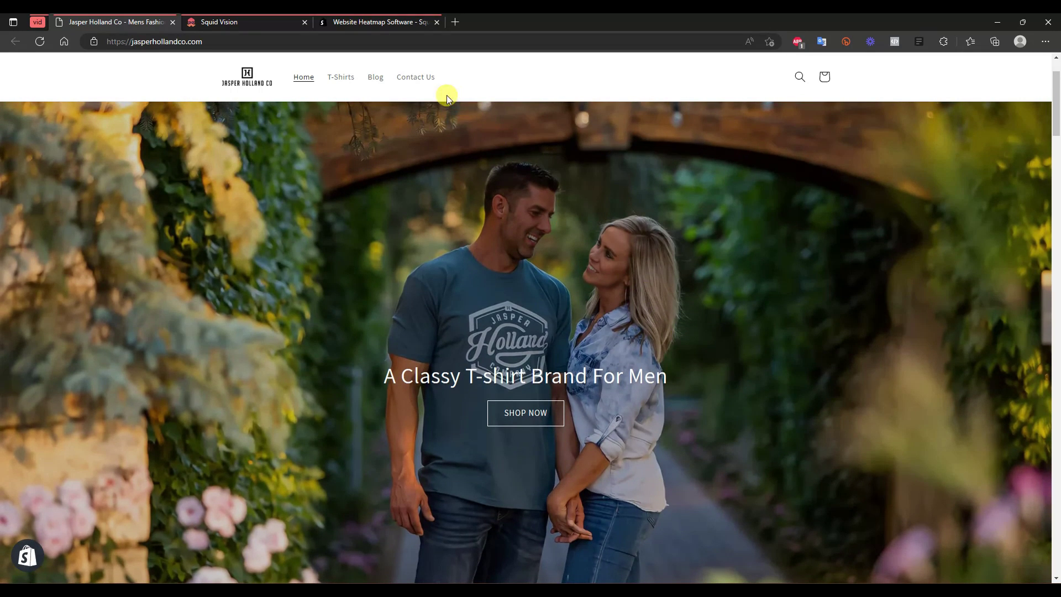
Step: Switch to the Squid Vision dashboard and sort the revenue heat maps by Orders and by Clicks
left_click(244, 27)
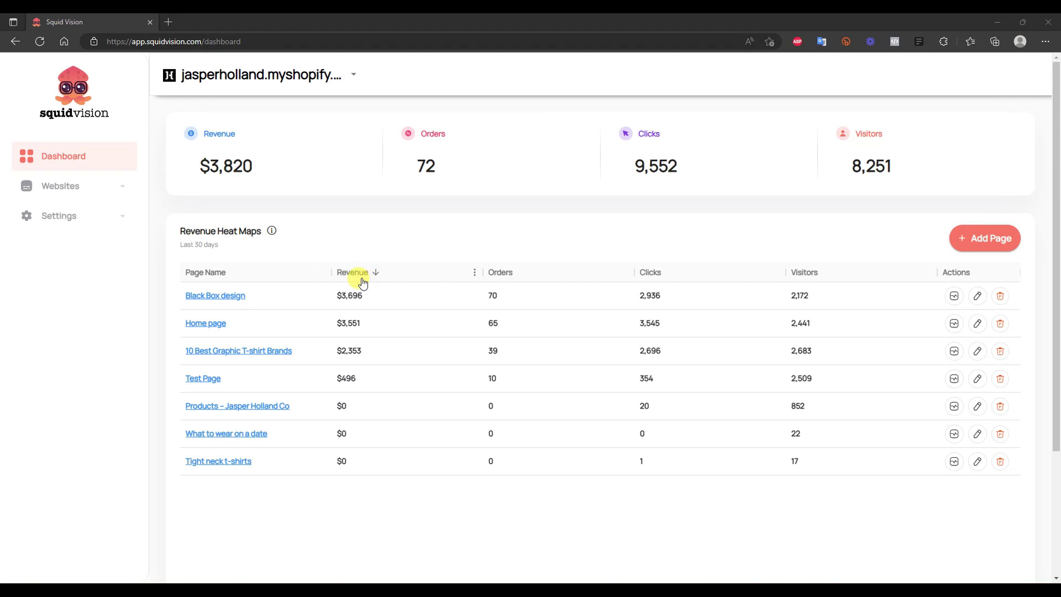
left_click(509, 276)
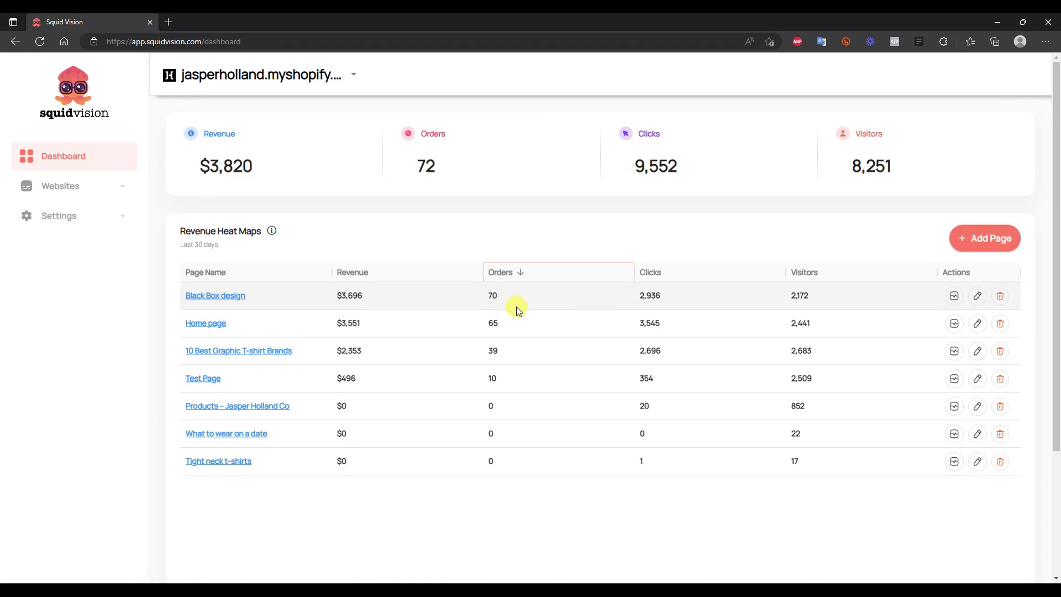
left_click(662, 275)
left_click(665, 276)
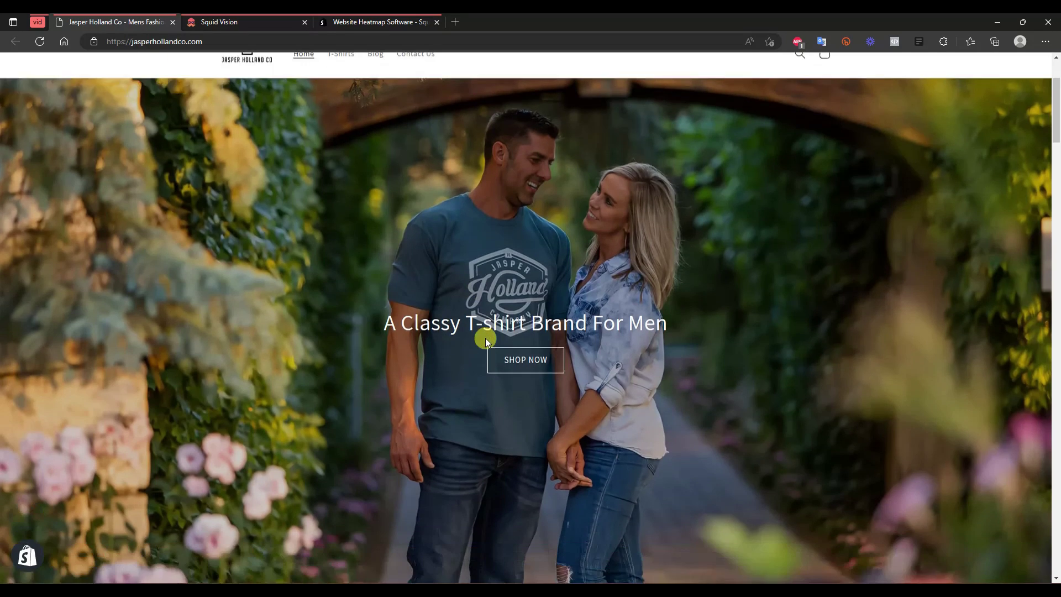
Step: Review the storefront's home page and open the matching Home page revenue heat map in Squid Vision
scroll(501, 351, "down", 5)
scroll(503, 356, "up", 5)
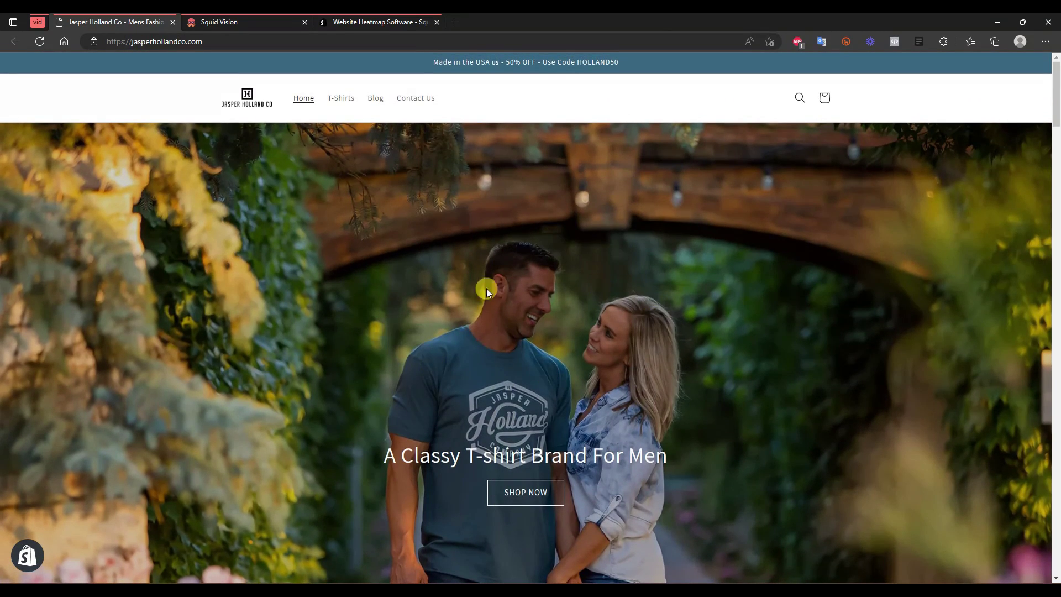
left_click(240, 23)
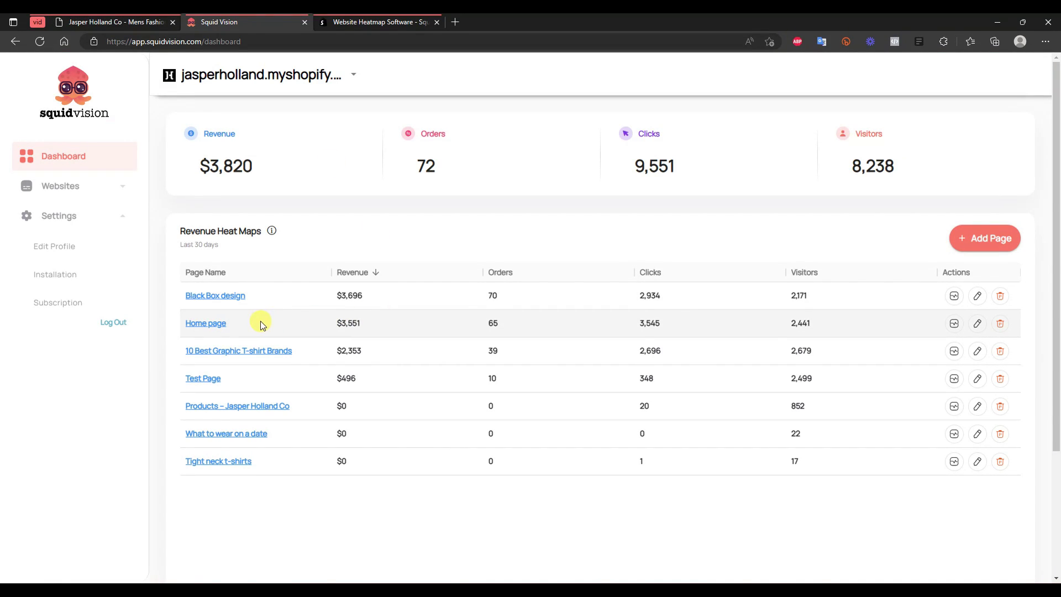
left_click(216, 325)
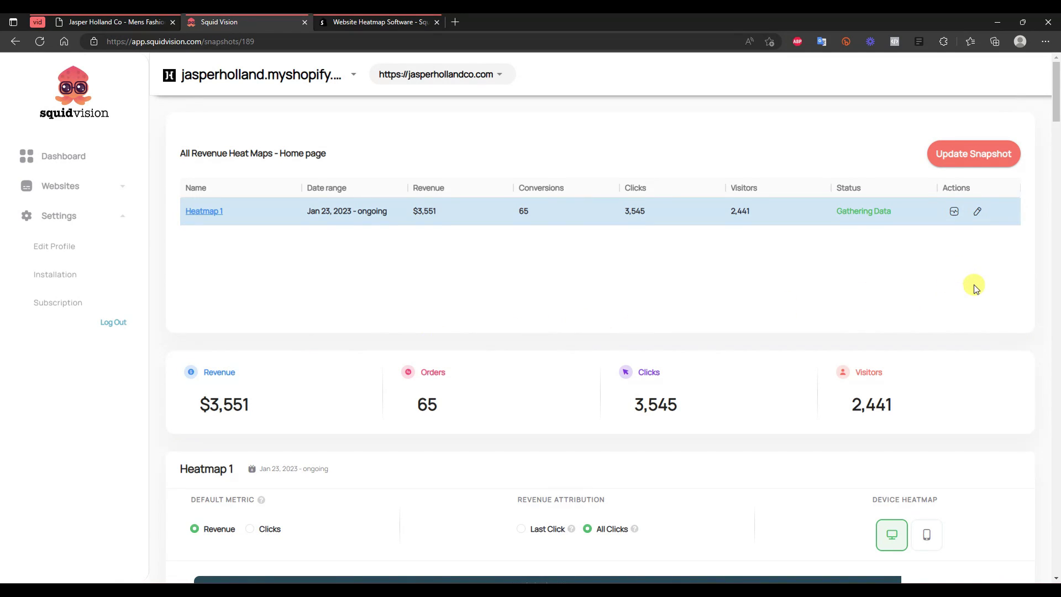
Step: Examine the home page's revenue, orders, clicks and visitors summary and the Heatmap 1 metric and attribution options
scroll(938, 274, "down", 3)
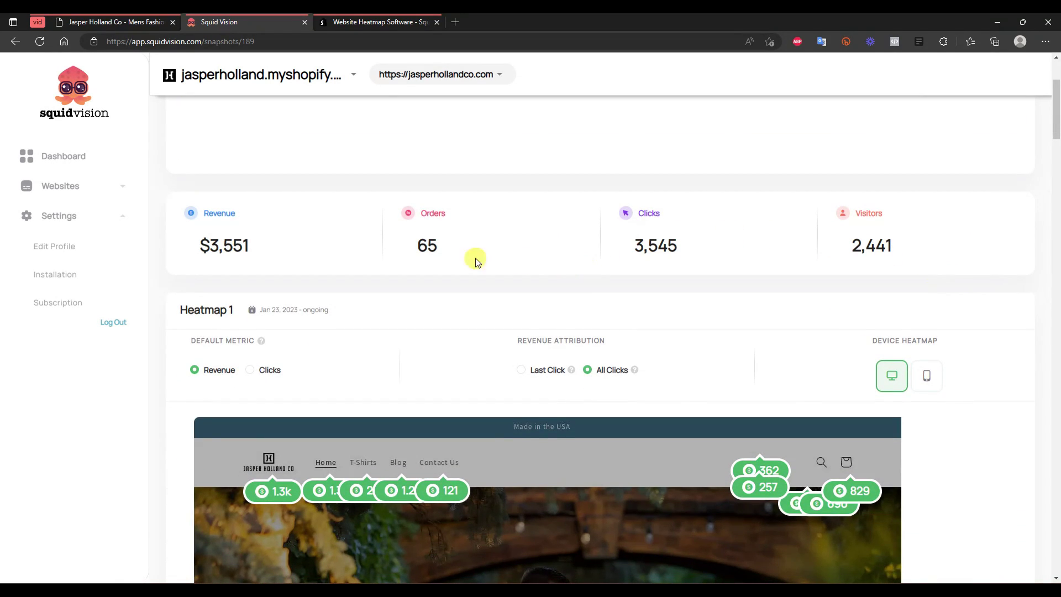
scroll(415, 269, "down", 3)
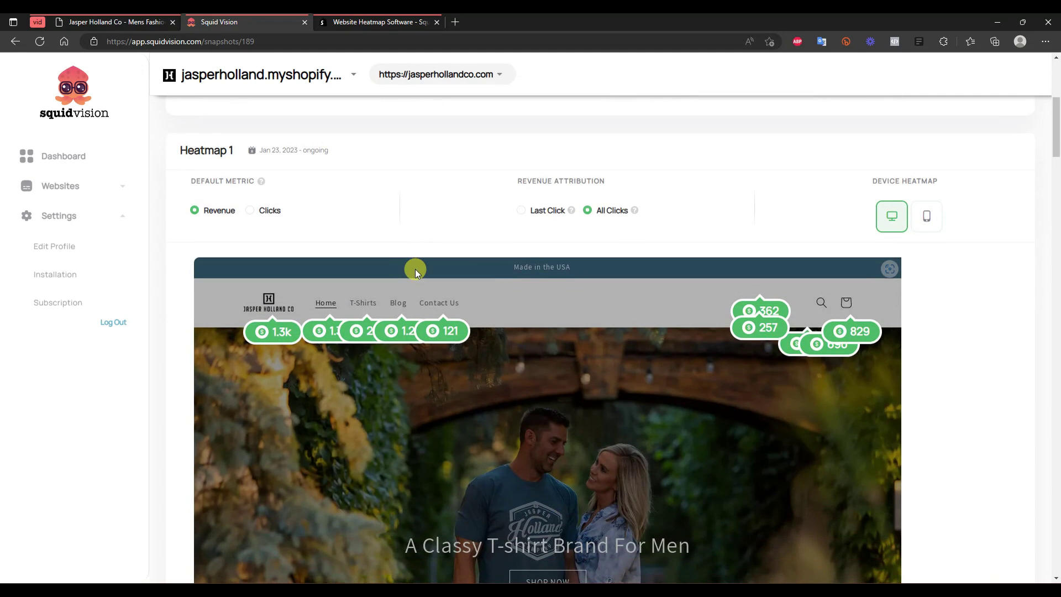
scroll(425, 272, "up", 3)
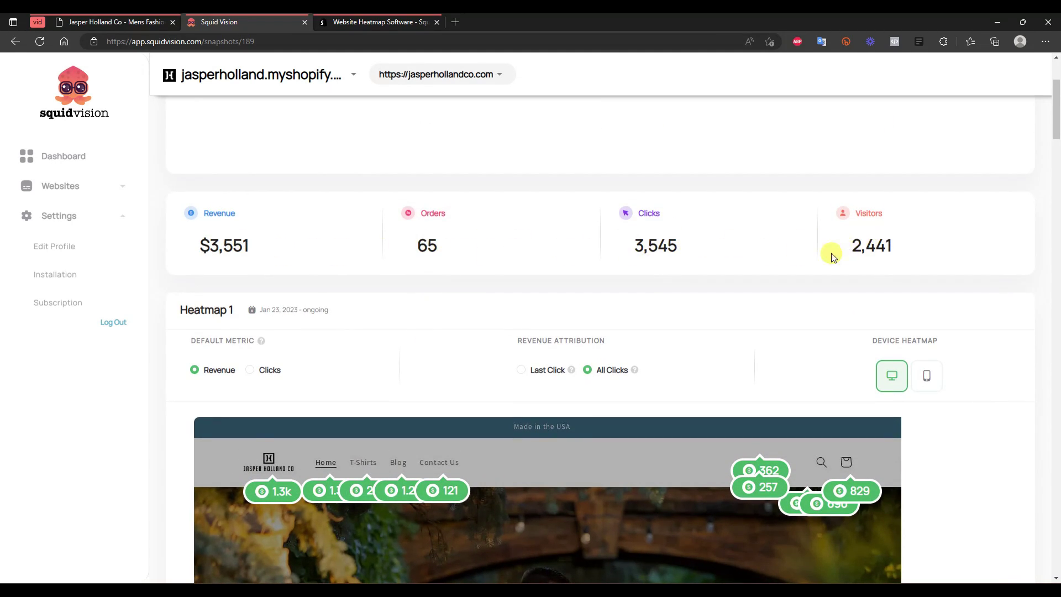
scroll(767, 256, "down", 2)
scroll(767, 255, "down", 2)
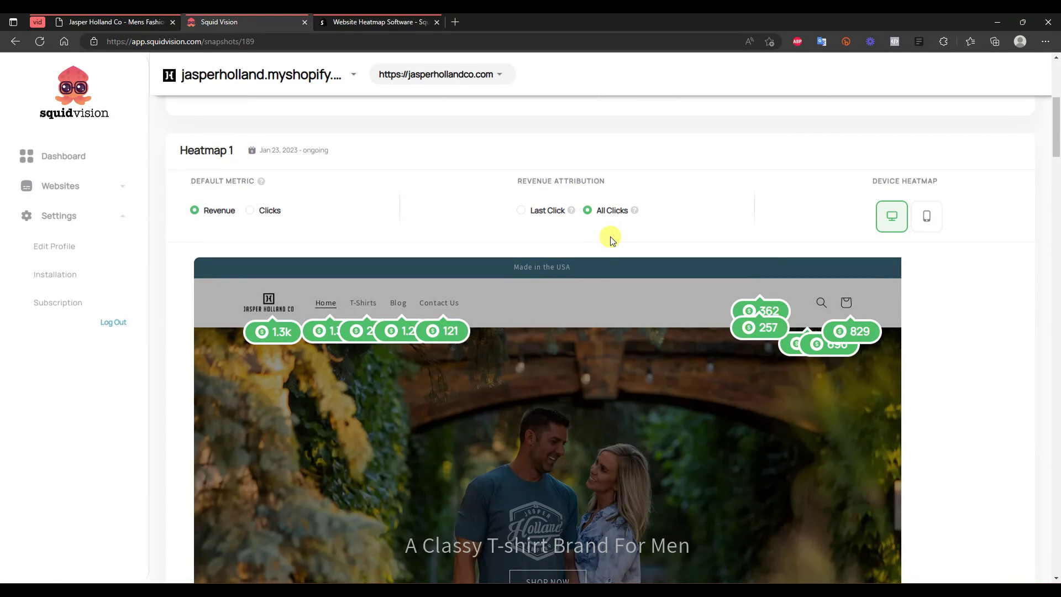
Step: Examine the revenue labels on the logo, header navigation links and Shop Now button in the home page heatmap
scroll(610, 235, "down", 2)
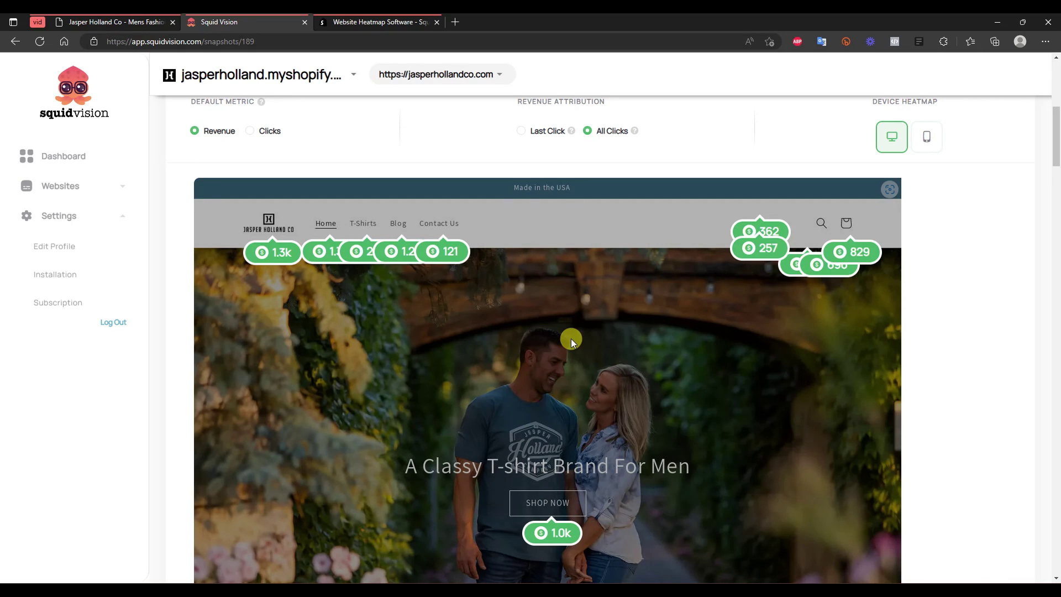
scroll(574, 372, "down", 2)
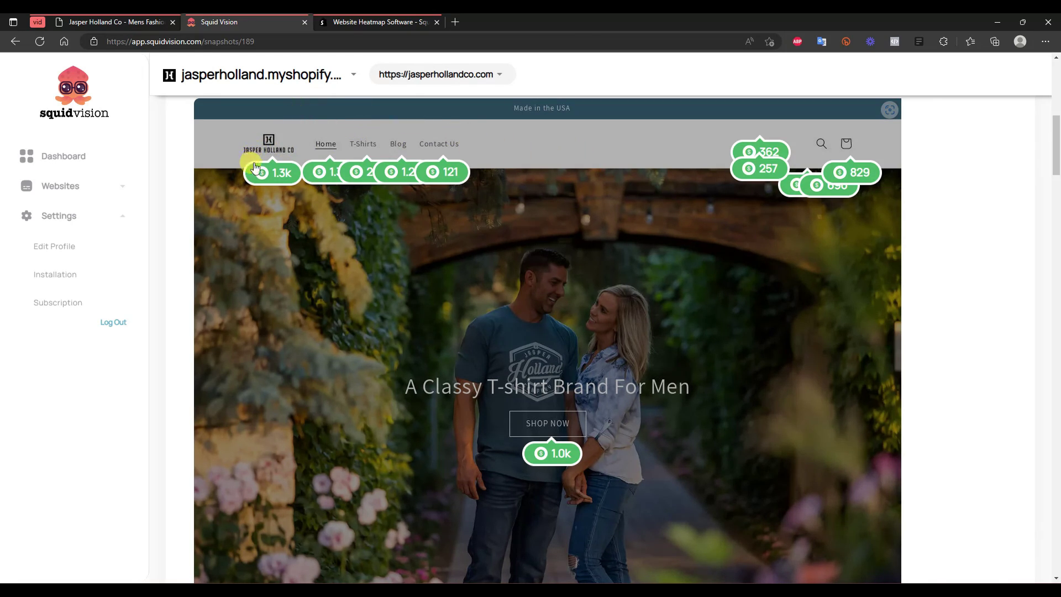
mouse_move(273, 172)
scroll(344, 272, "down", 2)
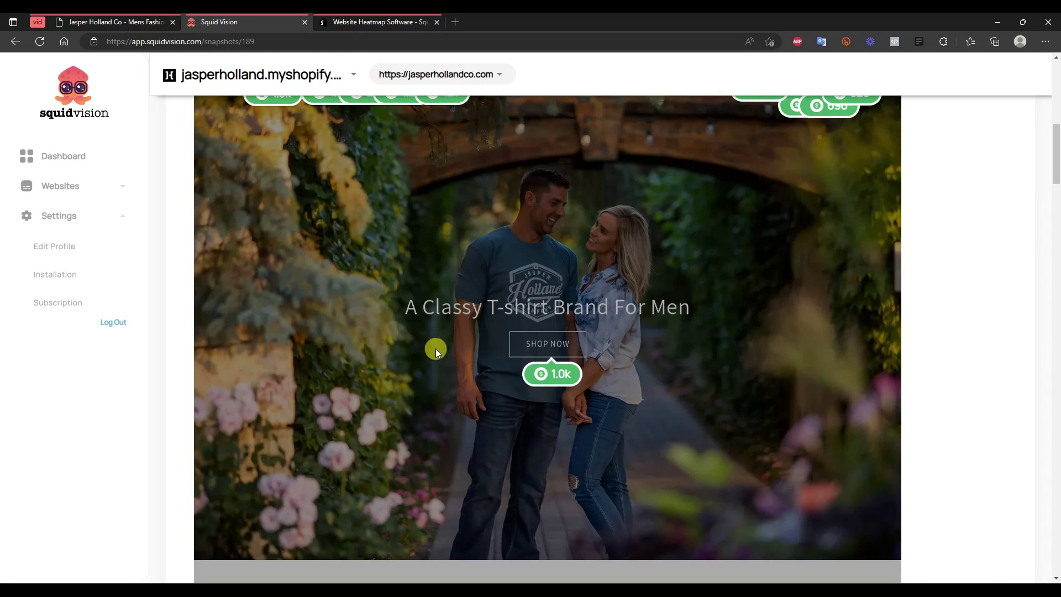
mouse_move(553, 372)
scroll(780, 347, "up", 2)
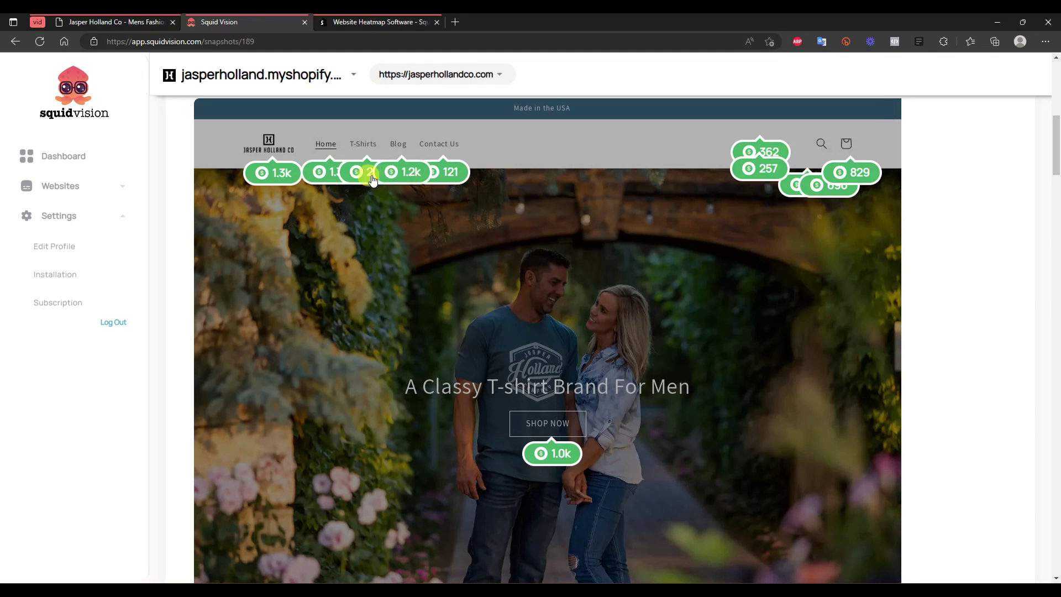
scroll(524, 237, "down", 4)
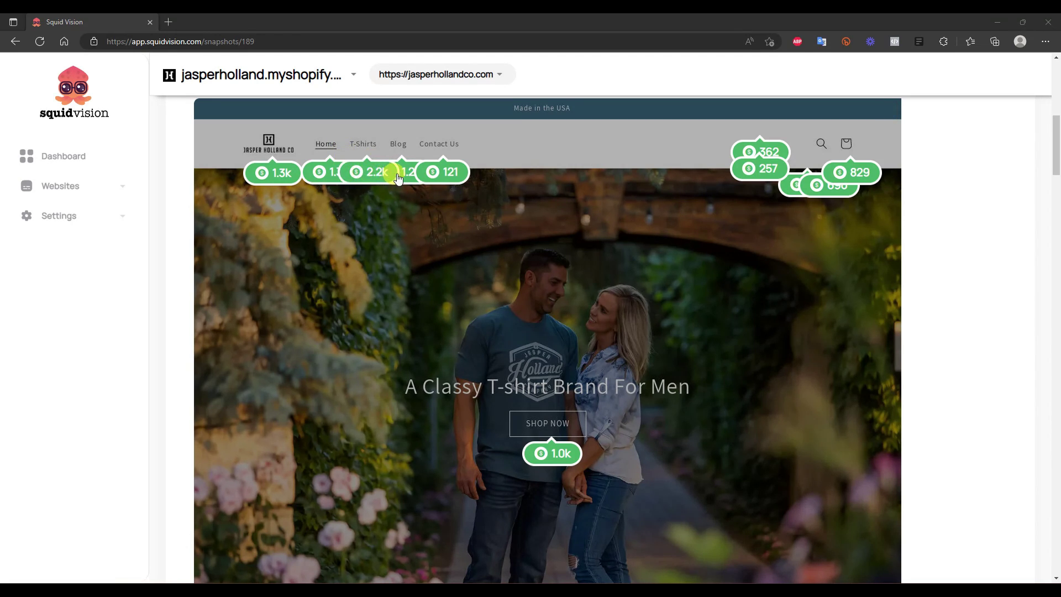
mouse_move(388, 179)
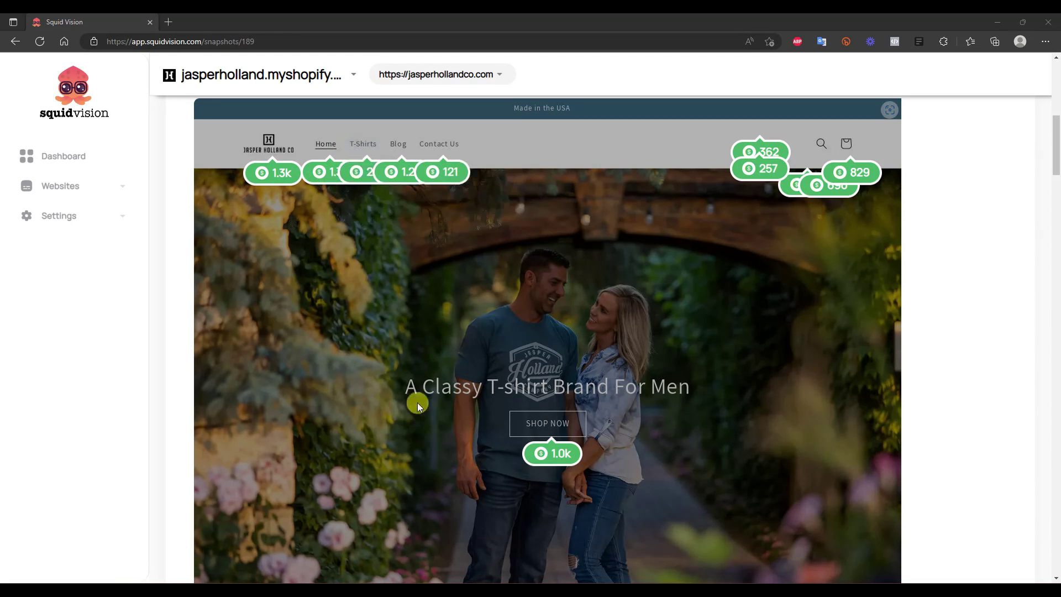
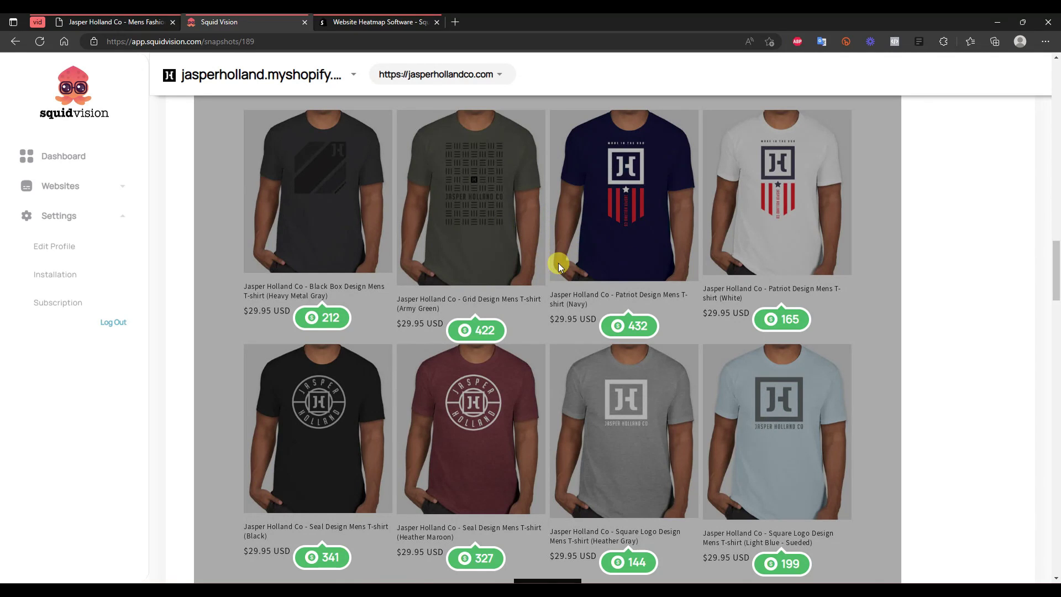
Step: Compare the revenue attributed to each T-shirt in the heatmap's Featured products section
scroll(298, 288, "up", 1)
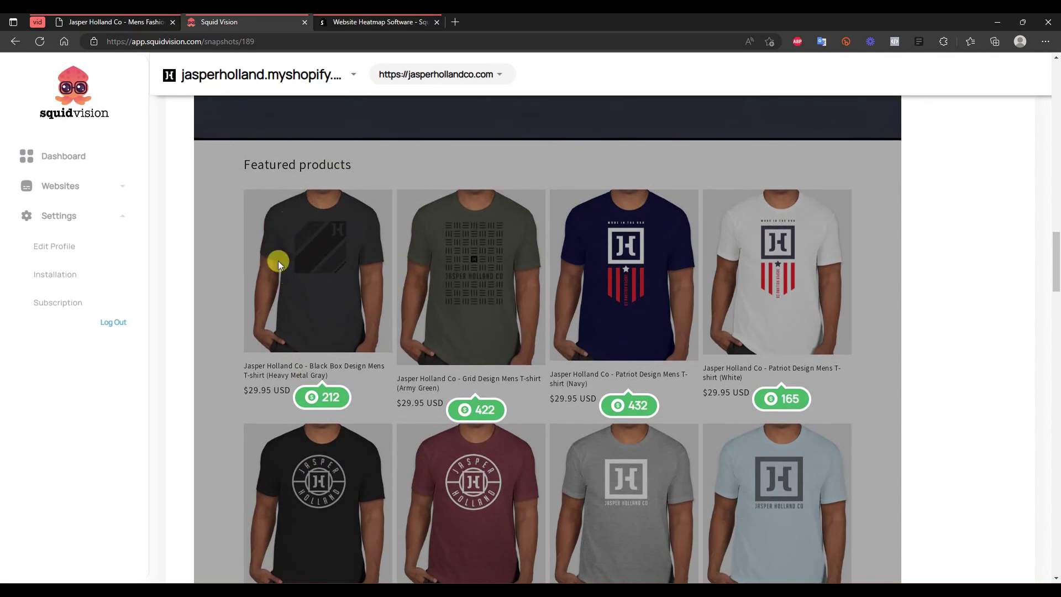
scroll(314, 287, "down", 1)
scroll(350, 379, "down", 1)
scroll(326, 284, "up", 1)
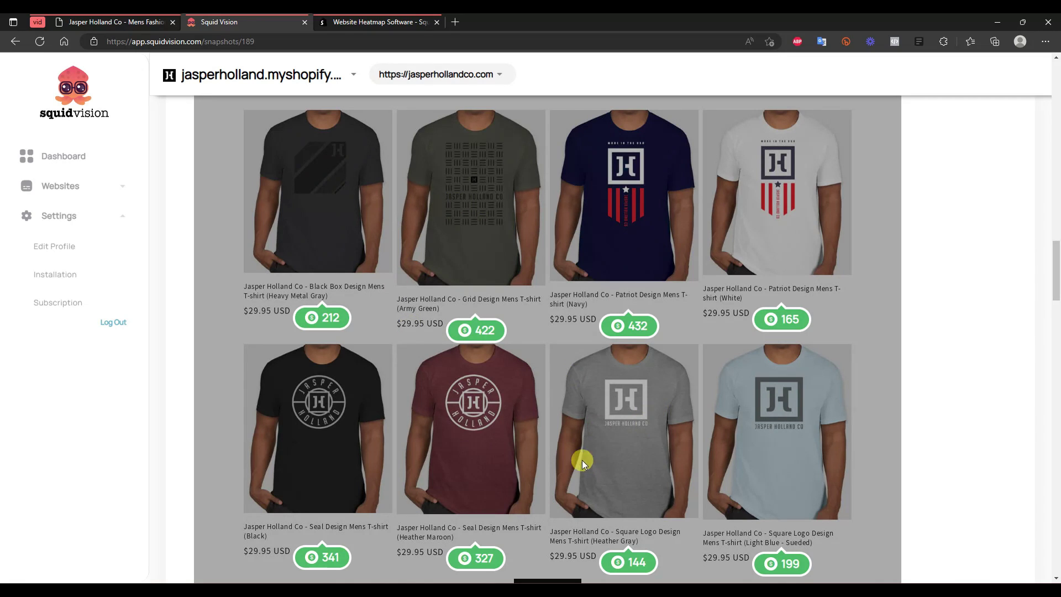
scroll(616, 419, "up", 2)
scroll(509, 426, "down", 1)
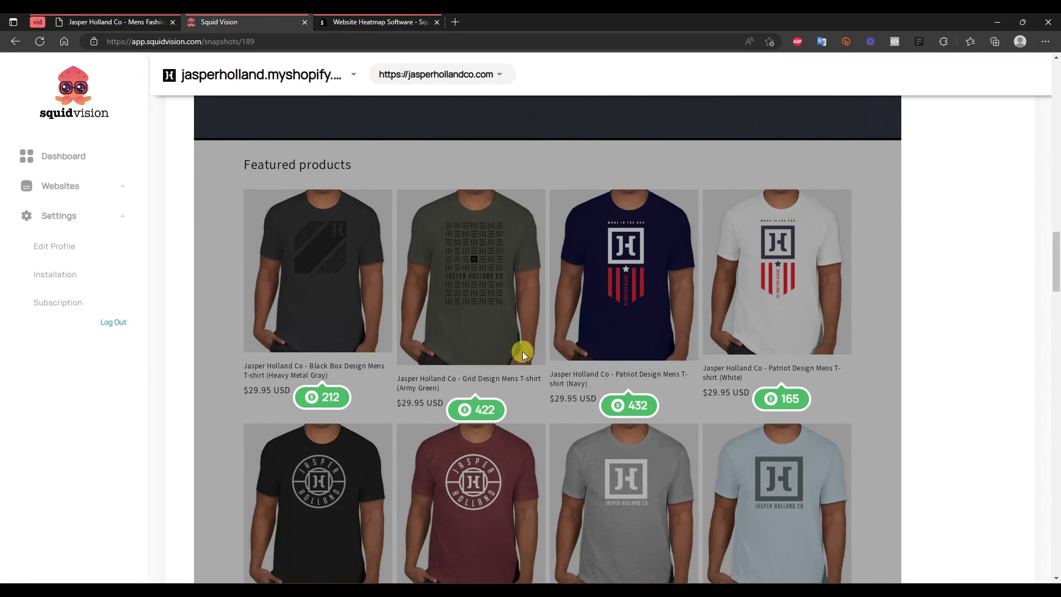
scroll(522, 350, "down", 3)
scroll(585, 313, "up", 2)
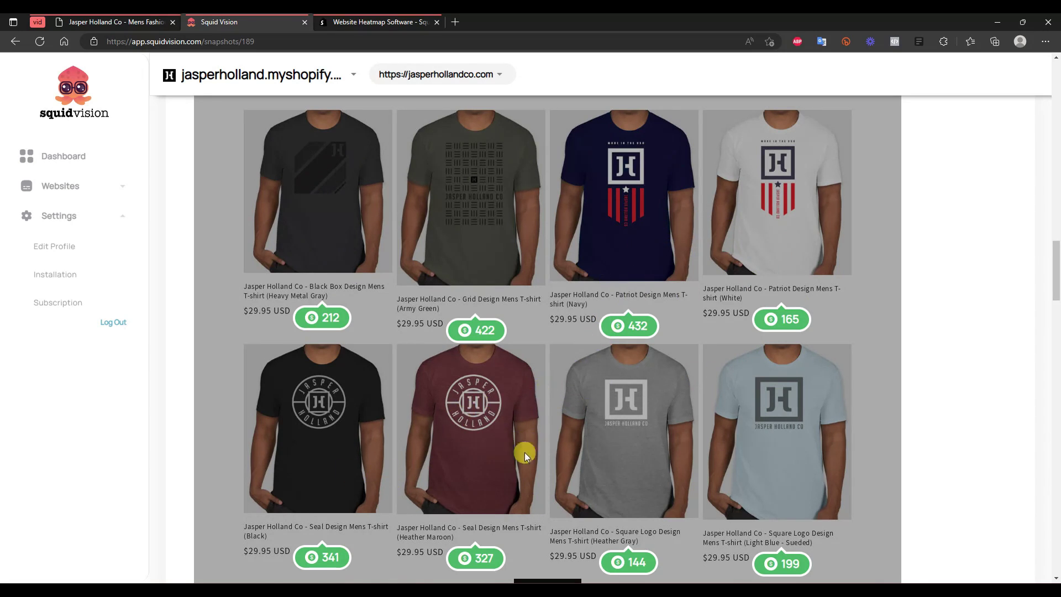
scroll(525, 453, "up", 3)
scroll(525, 246, "down", 2)
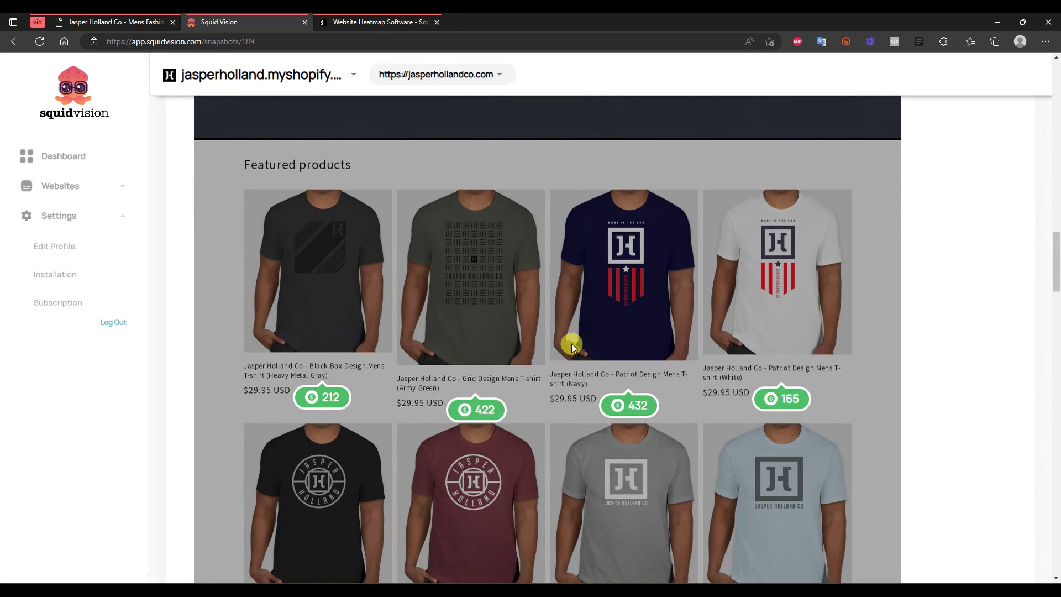
scroll(619, 290, "down", 3)
scroll(456, 318, "up", 1)
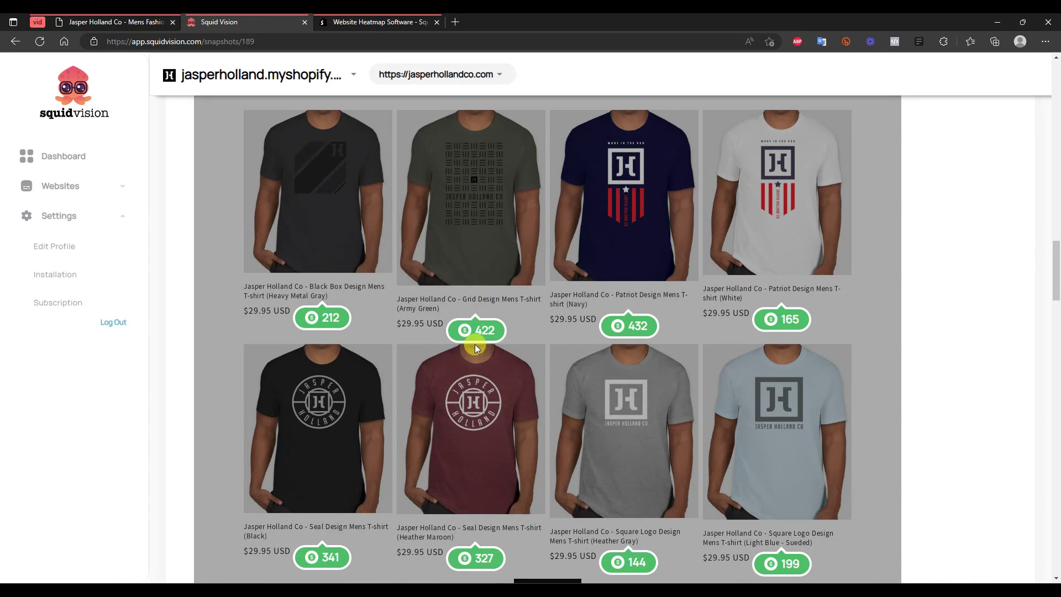
scroll(528, 365, "down", 1)
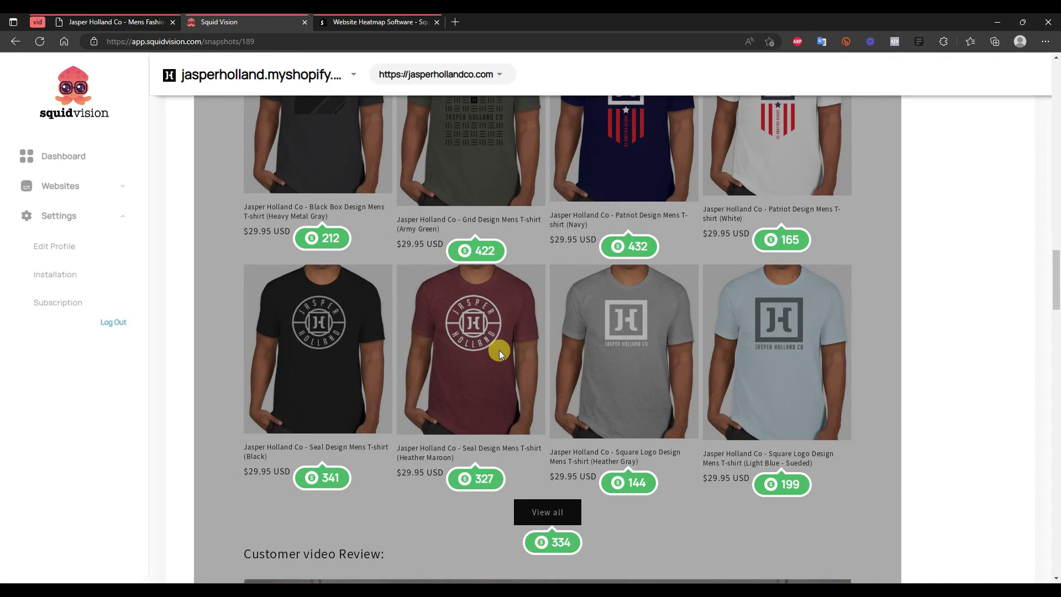
Step: Examine the revenue labels on the customer video, the blog posts and the footer links of the home page heatmap
scroll(500, 352, "down", 10)
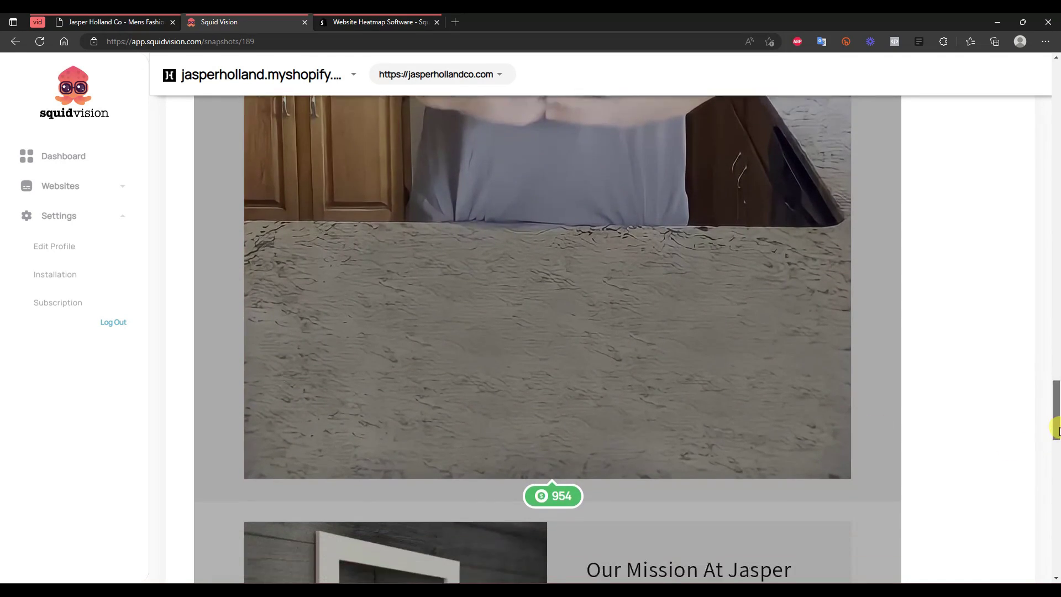
scroll(537, 376, "down", 6)
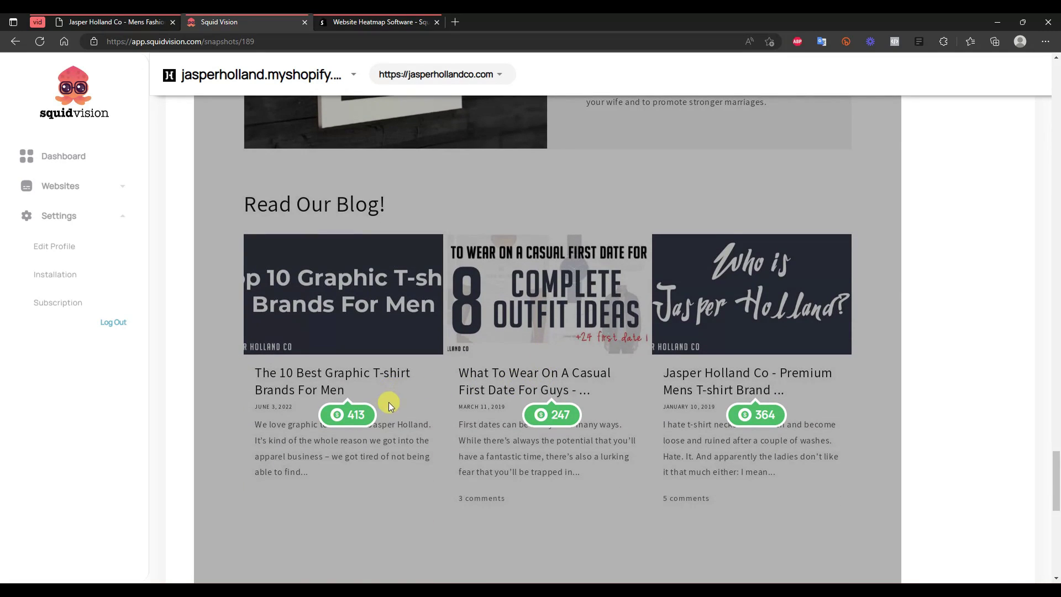
scroll(643, 420, "down", 5)
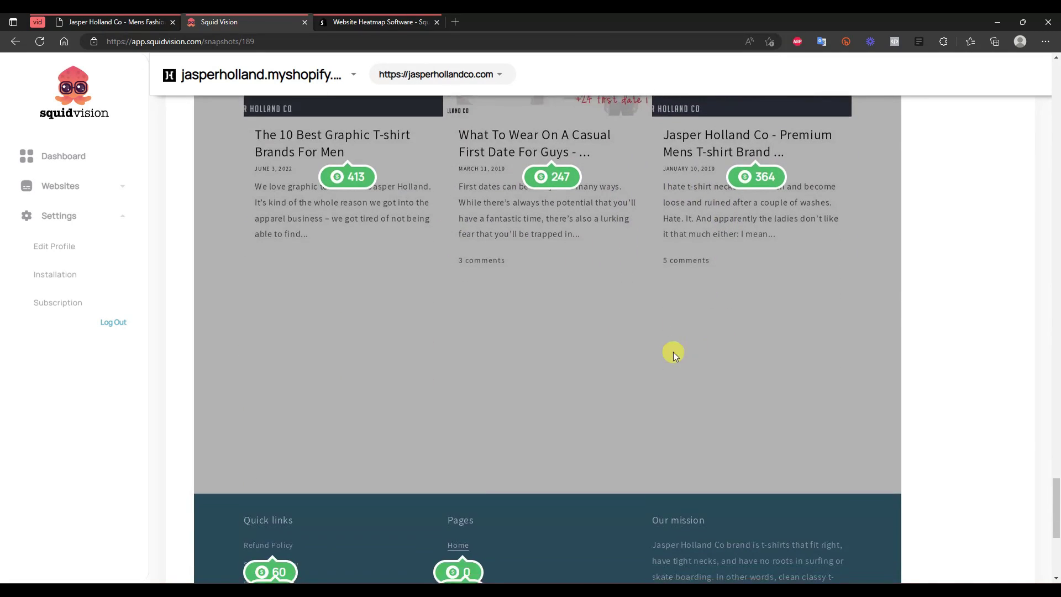
scroll(517, 366, "down", 1)
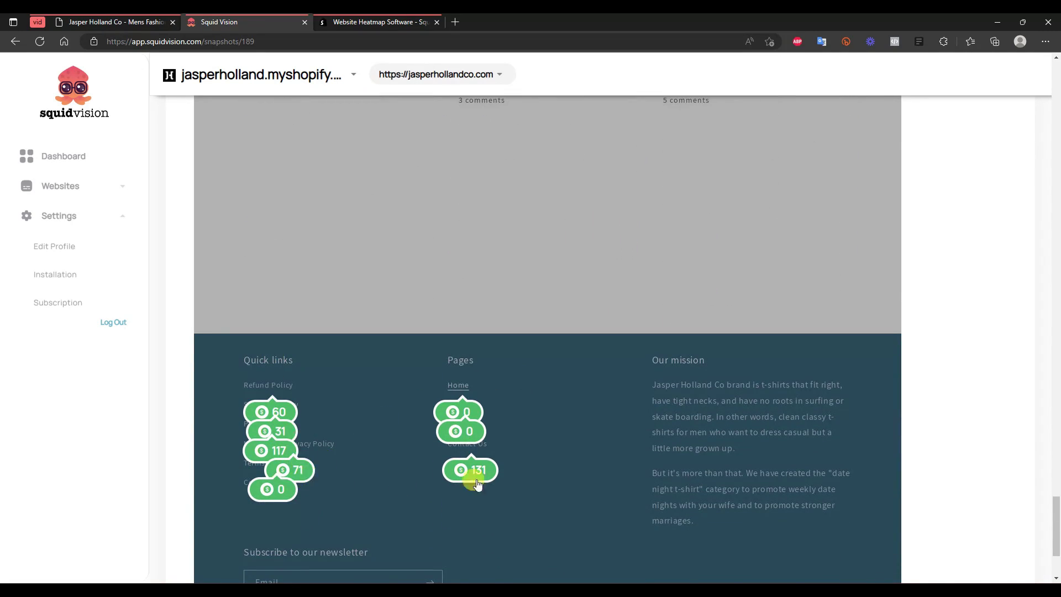
scroll(476, 432, "down", 3)
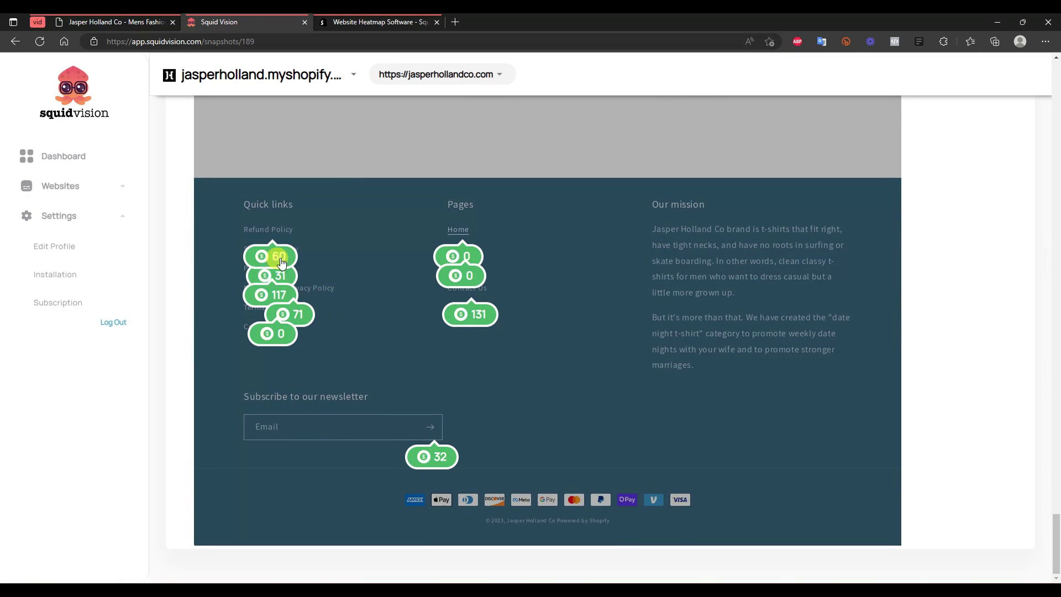
scroll(433, 352, "up", 3)
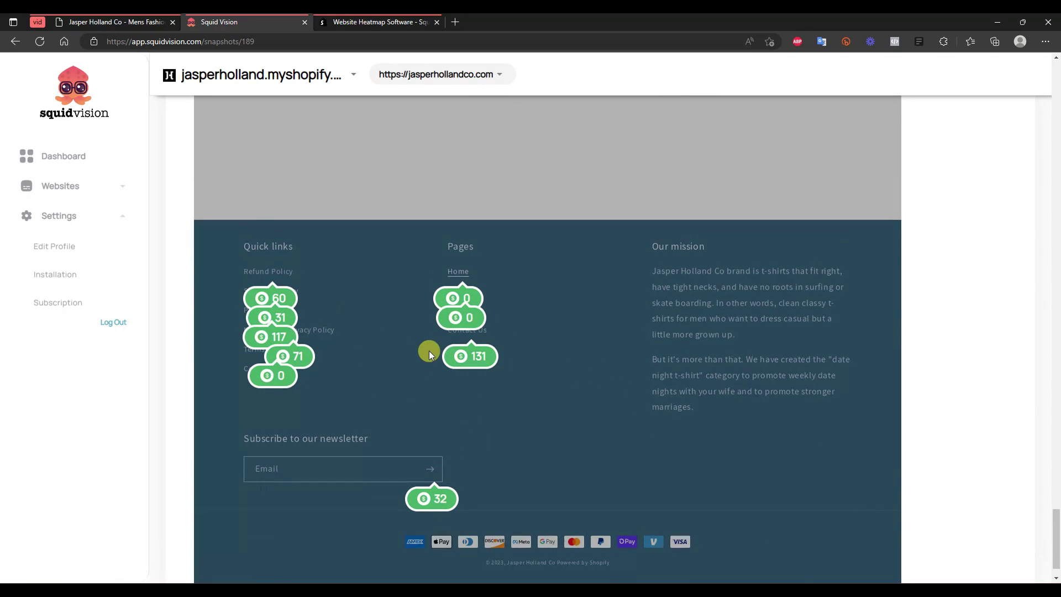
Step: Switch Heatmap 1 to the mobile view and examine the revenue labels on the header and Shop Now button
left_click_drag(1055, 519, 1006, 115)
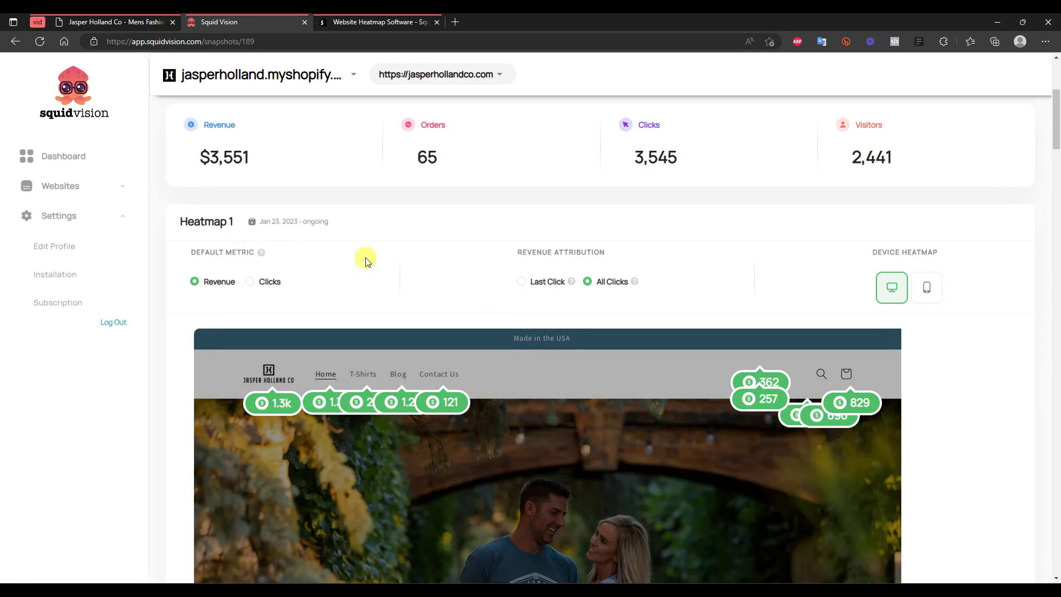
scroll(376, 304, "down", 1)
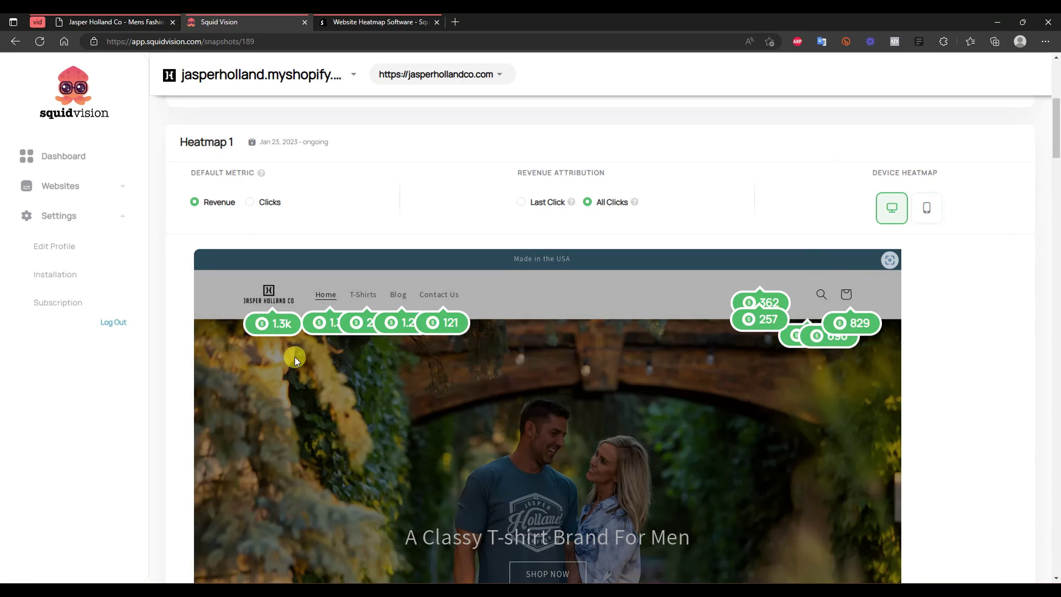
scroll(482, 377, "down", 3)
scroll(718, 304, "up", 3)
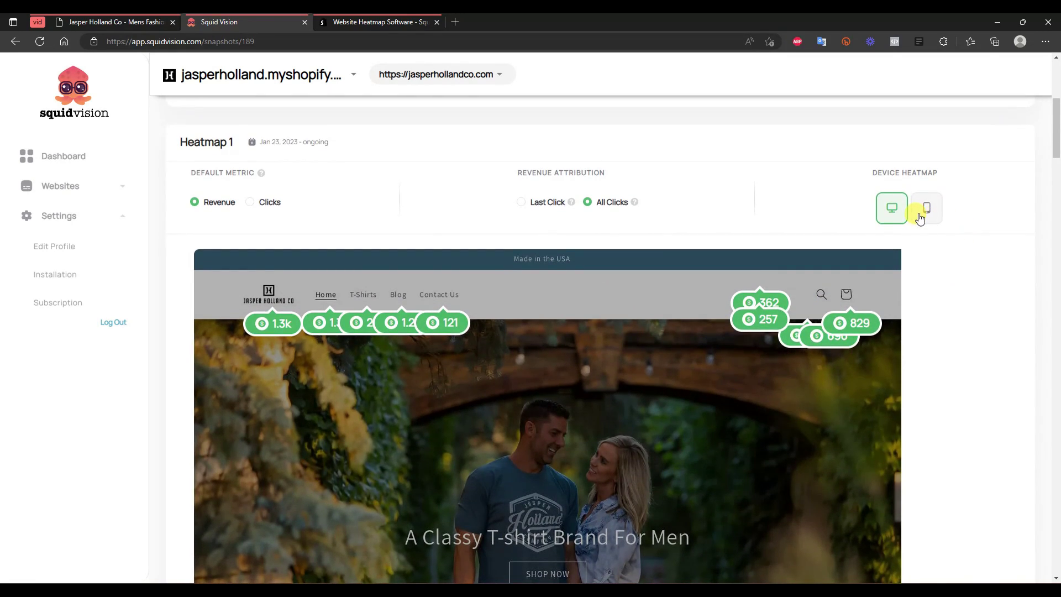
left_click(921, 216)
scroll(354, 356, "down", 1)
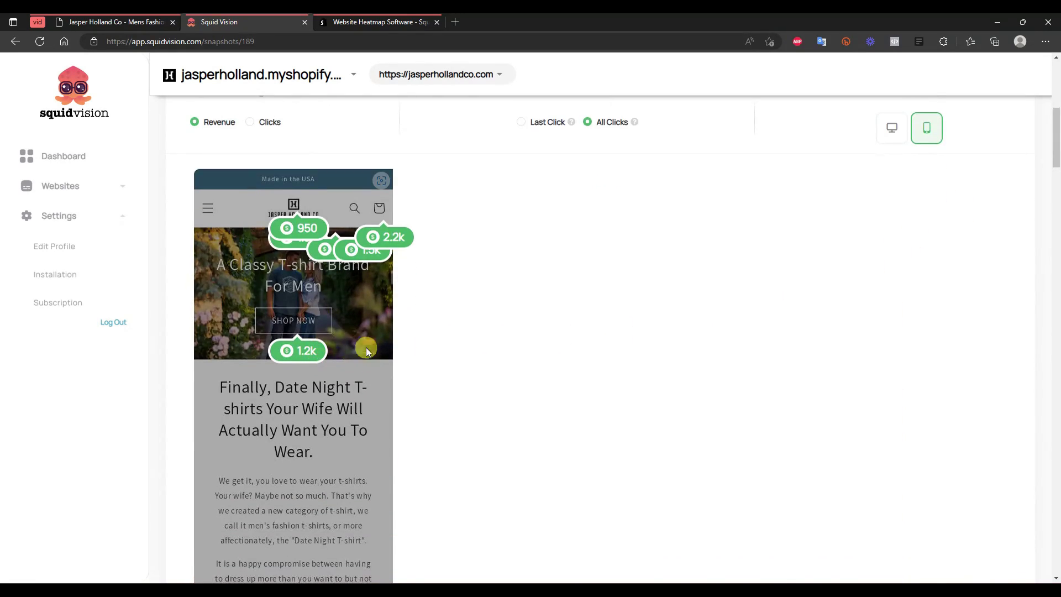
scroll(293, 310, "down", 1)
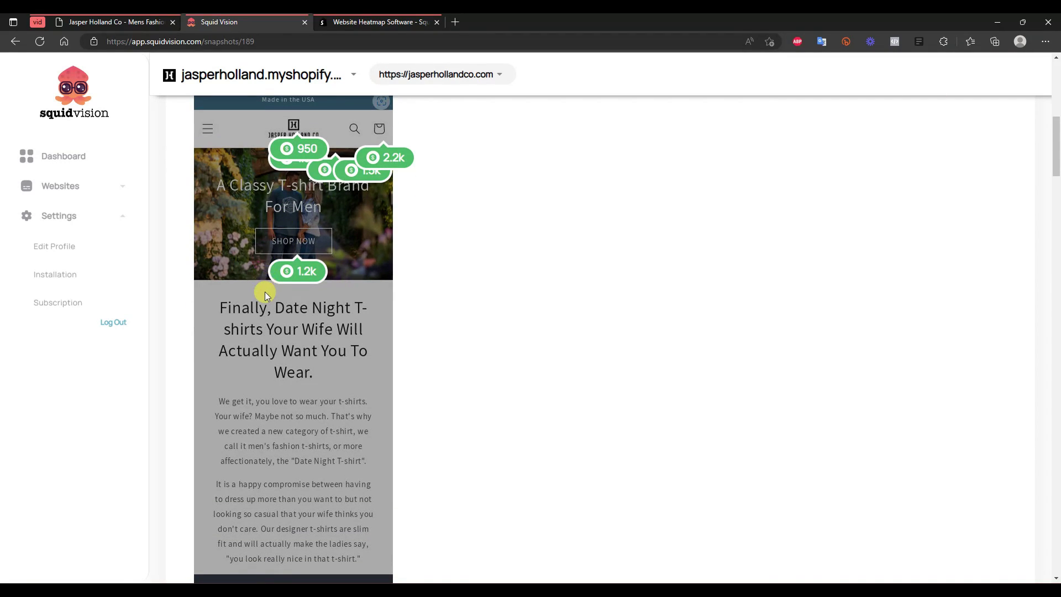
Step: Compare the revenue attributed to each T-shirt in the mobile heatmap's Featured products section
scroll(287, 283, "down", 6)
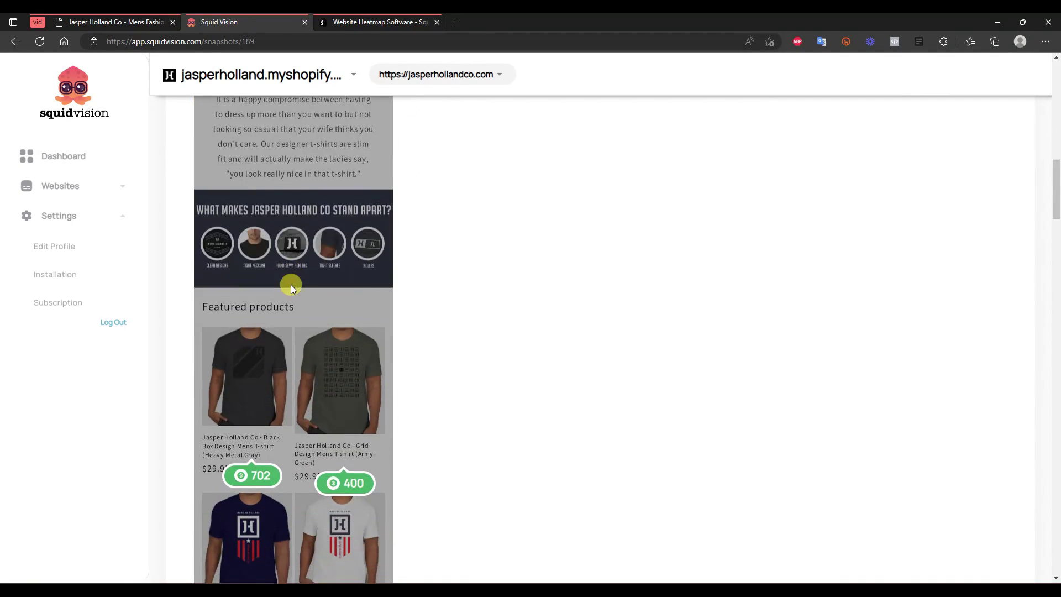
scroll(290, 284, "down", 1)
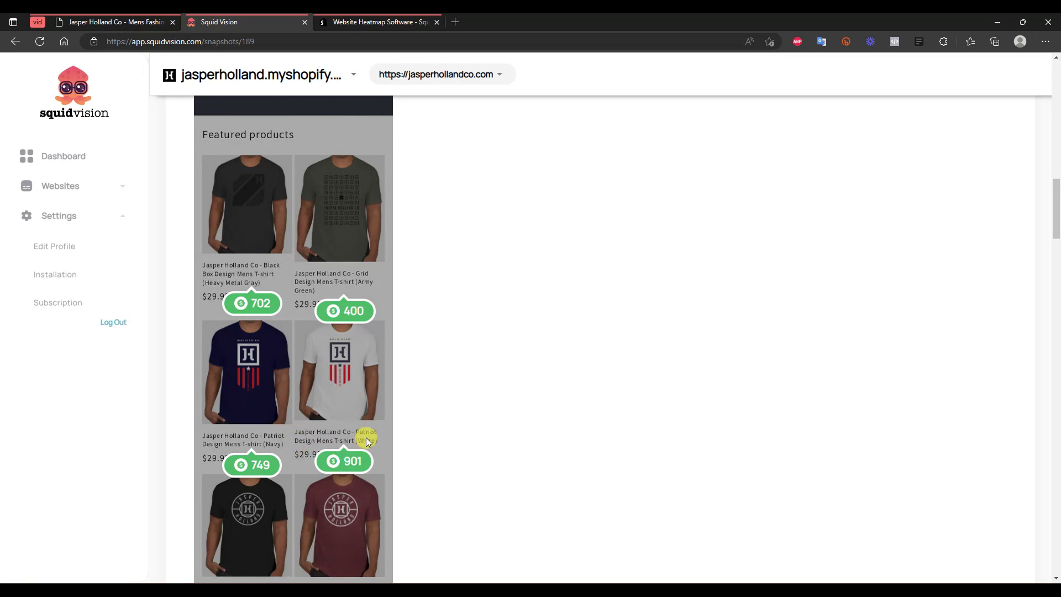
scroll(331, 238, "down", 5)
scroll(322, 329, "up", 4)
scroll(337, 340, "up", 3)
scroll(376, 359, "down", 2)
scroll(397, 376, "up", 10)
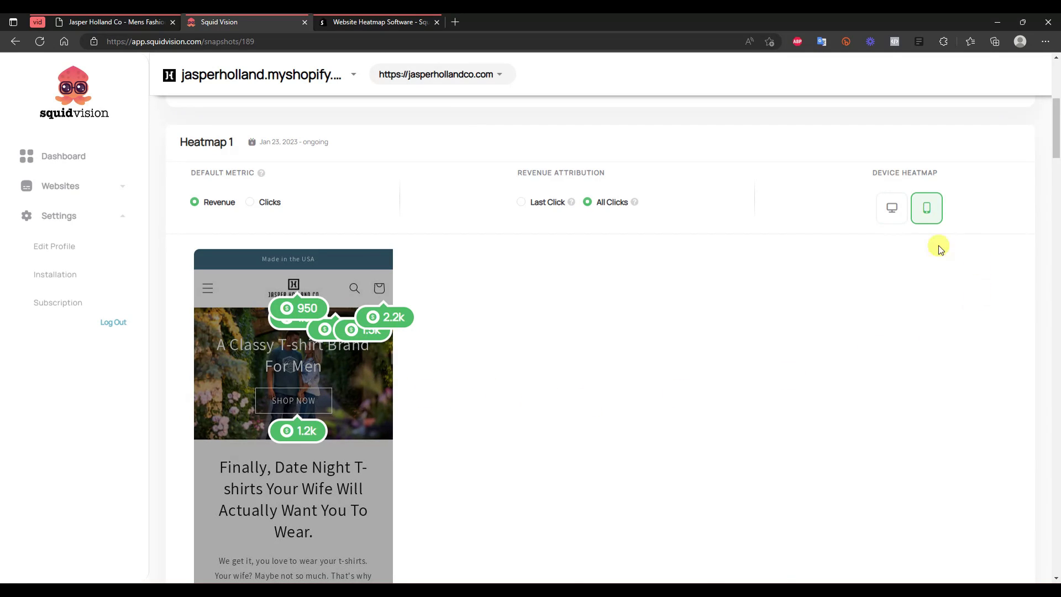
Step: Compare the desktop and mobile versions of the heatmap, finishing on the desktop view
left_click(895, 221)
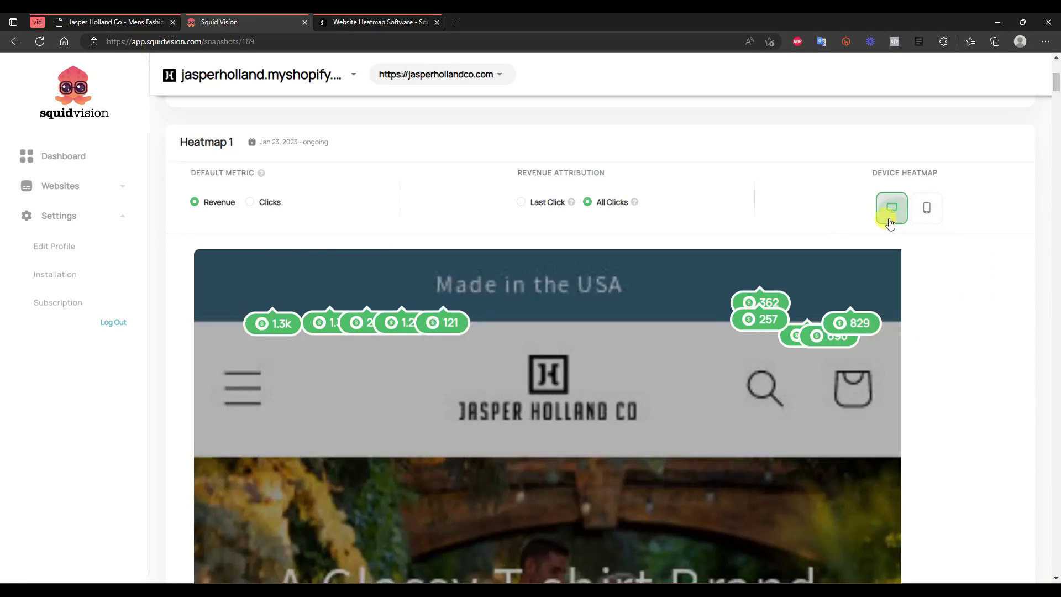
left_click(922, 209)
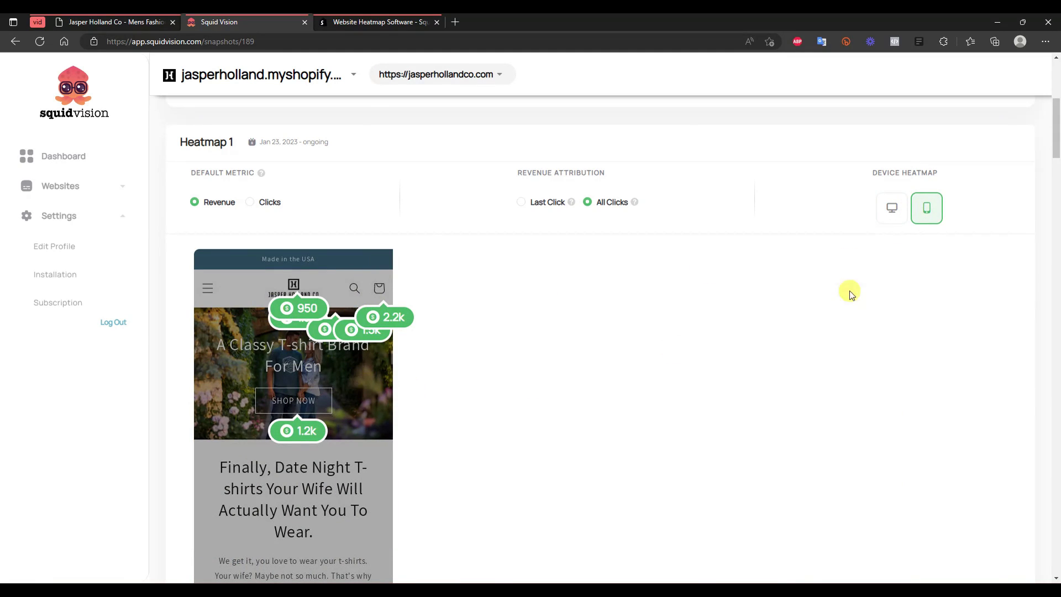
left_click(896, 217)
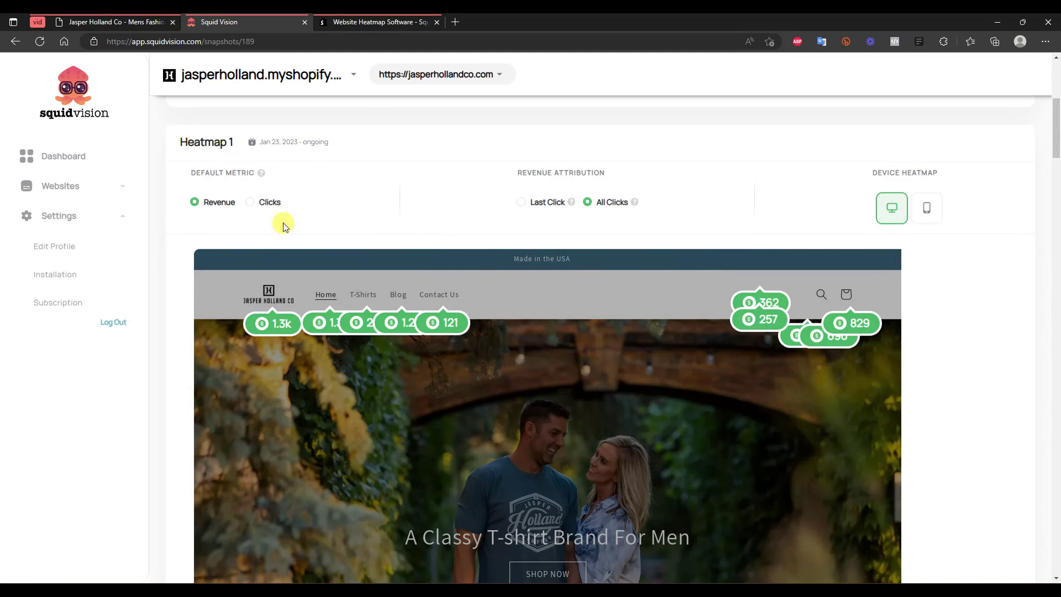
Step: Set the default metric to Clicks and examine the click labels on the home page's header links and content
left_click(258, 202)
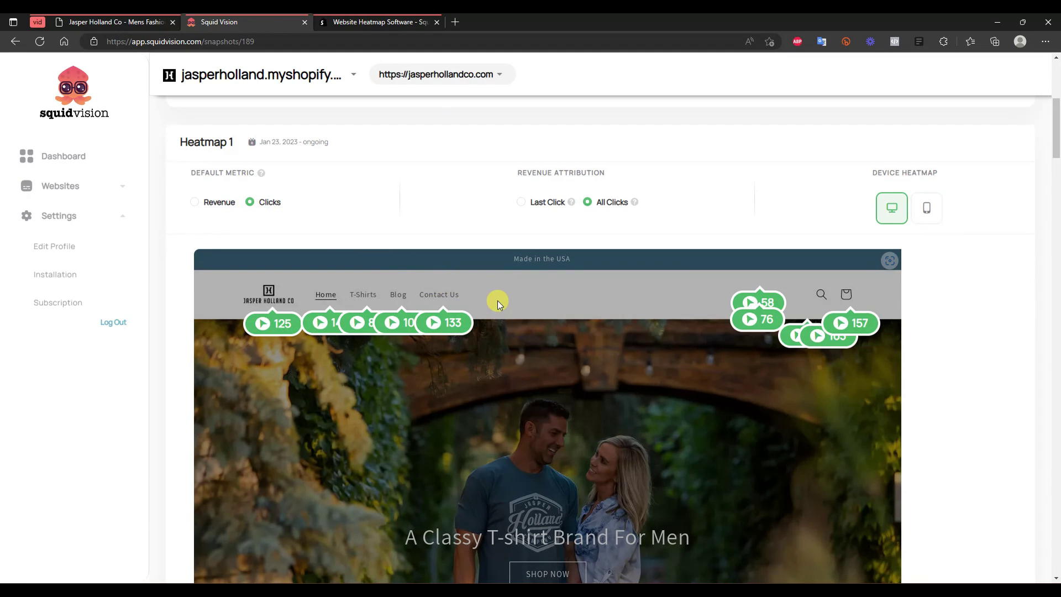
scroll(499, 300, "down", 2)
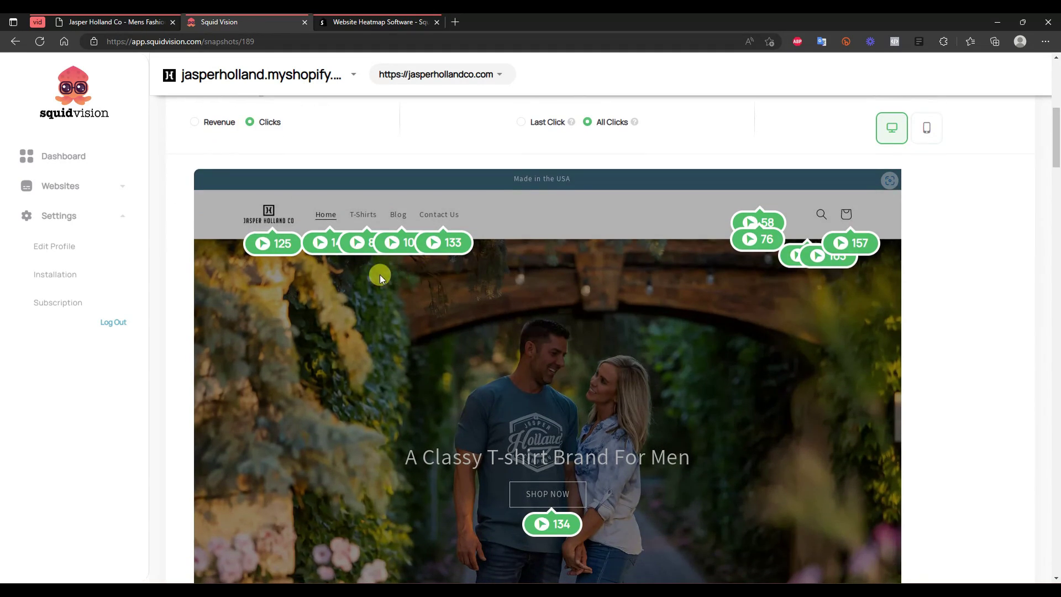
scroll(468, 272, "down", 4)
scroll(468, 272, "up", 6)
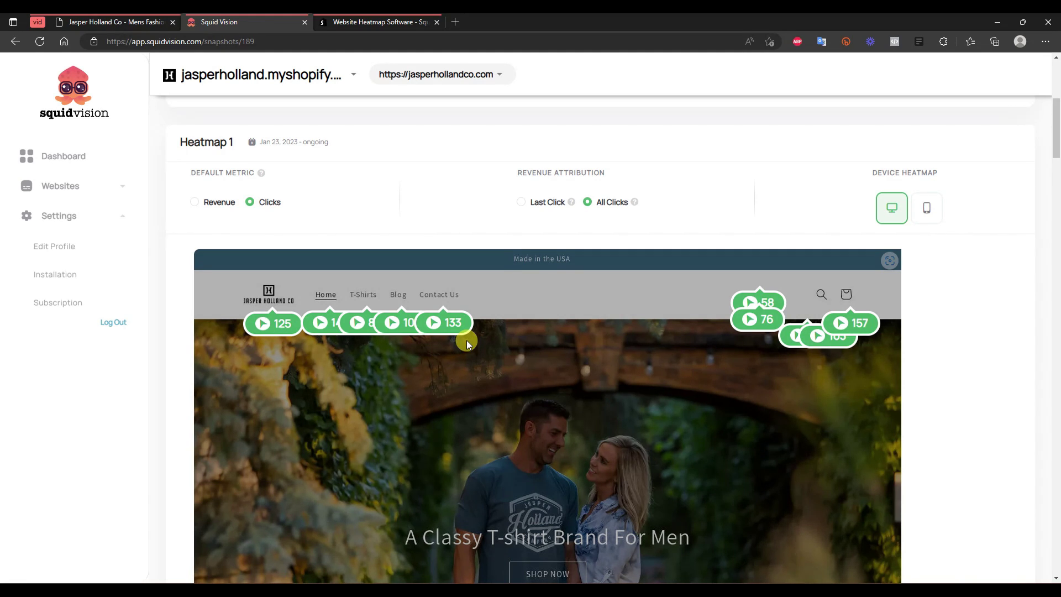
scroll(469, 340, "down", 3)
scroll(613, 359, "up", 3)
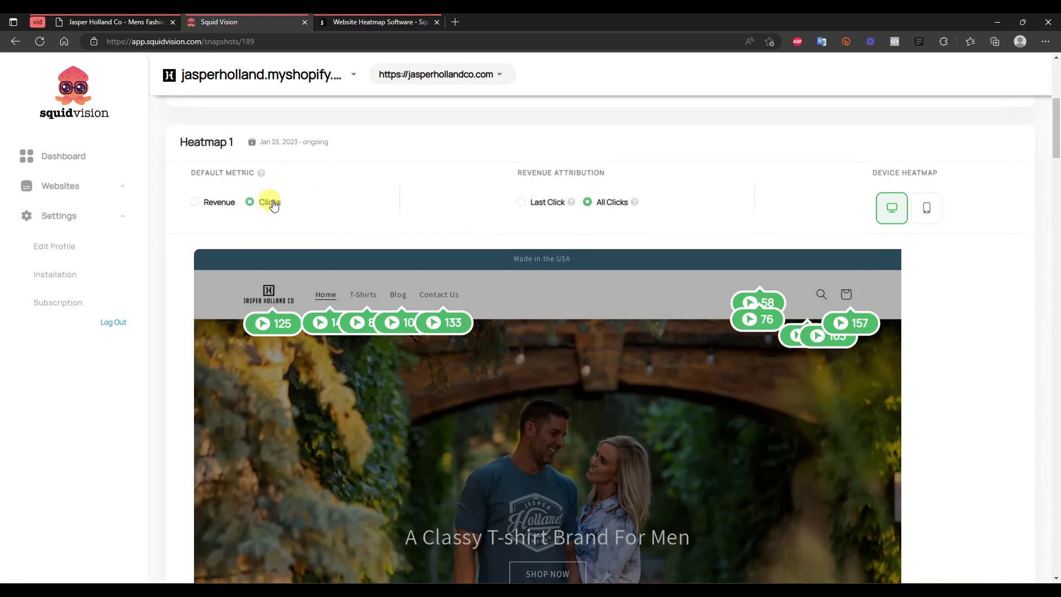
scroll(319, 218, "down", 15)
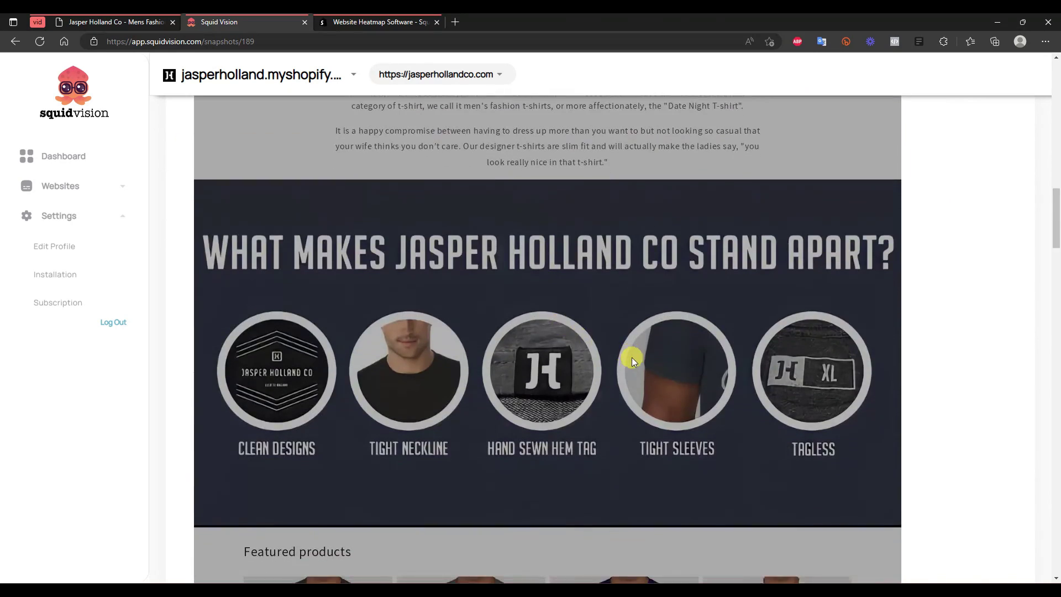
scroll(613, 415, "down", 5)
scroll(595, 464, "up", 20)
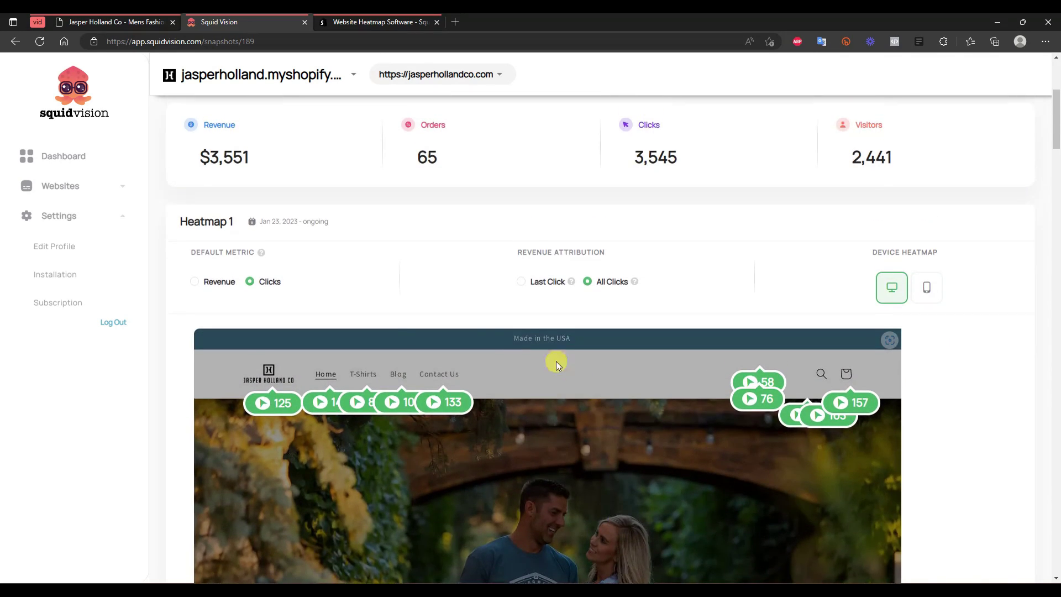
Step: Set the default metric to Revenue and the revenue attribution to Last Click, comparing it with All Clicks
left_click(207, 281)
scroll(605, 323, "down", 2)
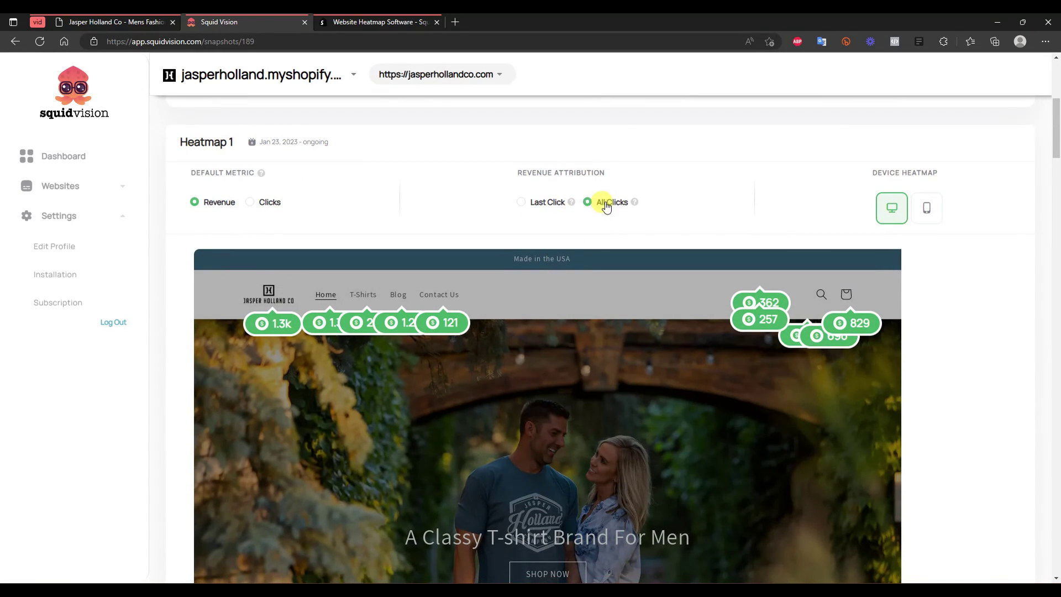
left_click(558, 209)
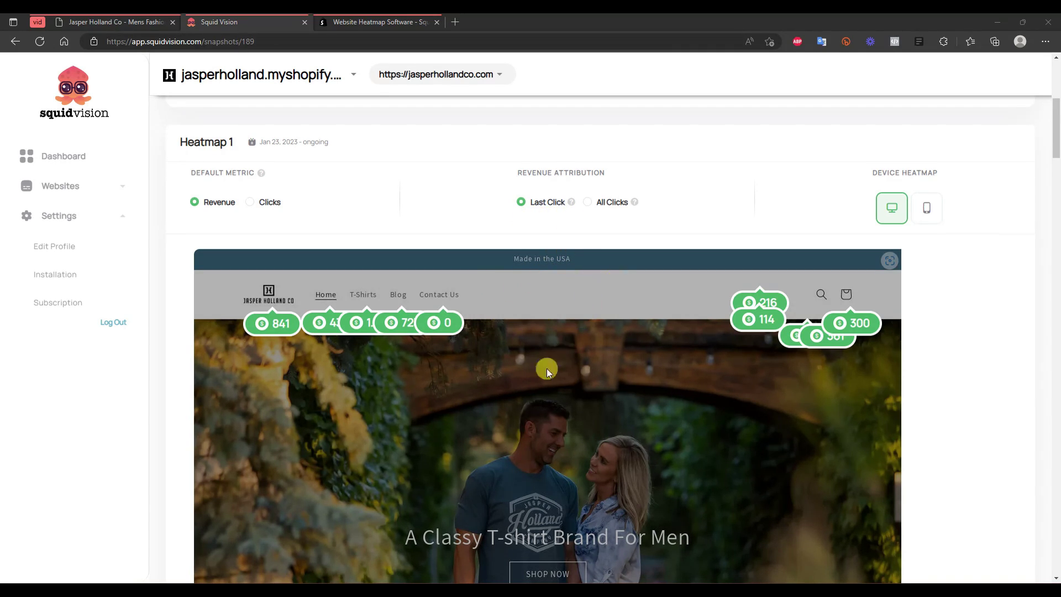
scroll(464, 377, "down", 1)
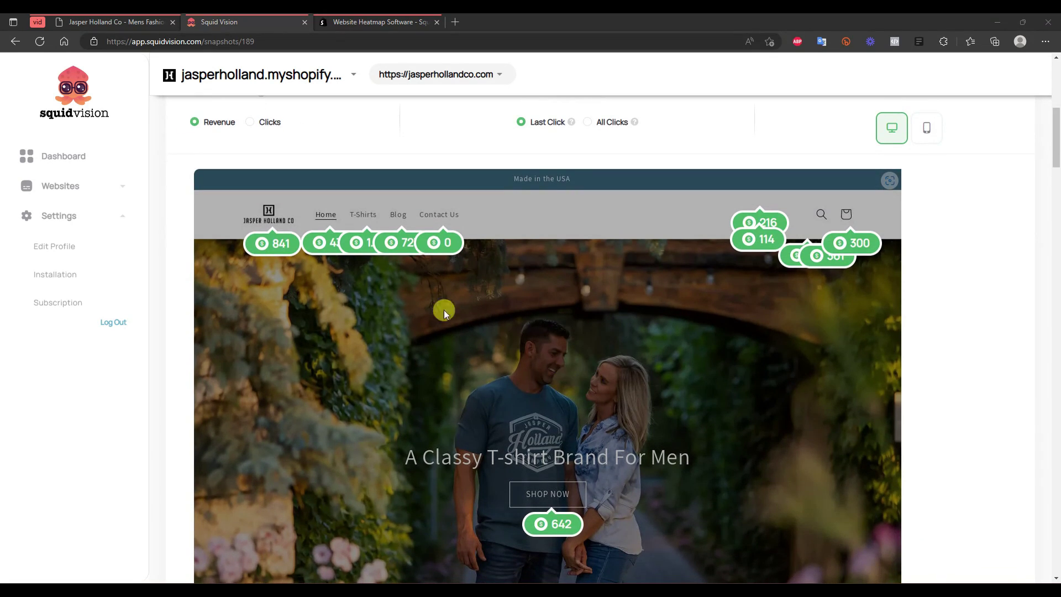
scroll(558, 310, "up", 1)
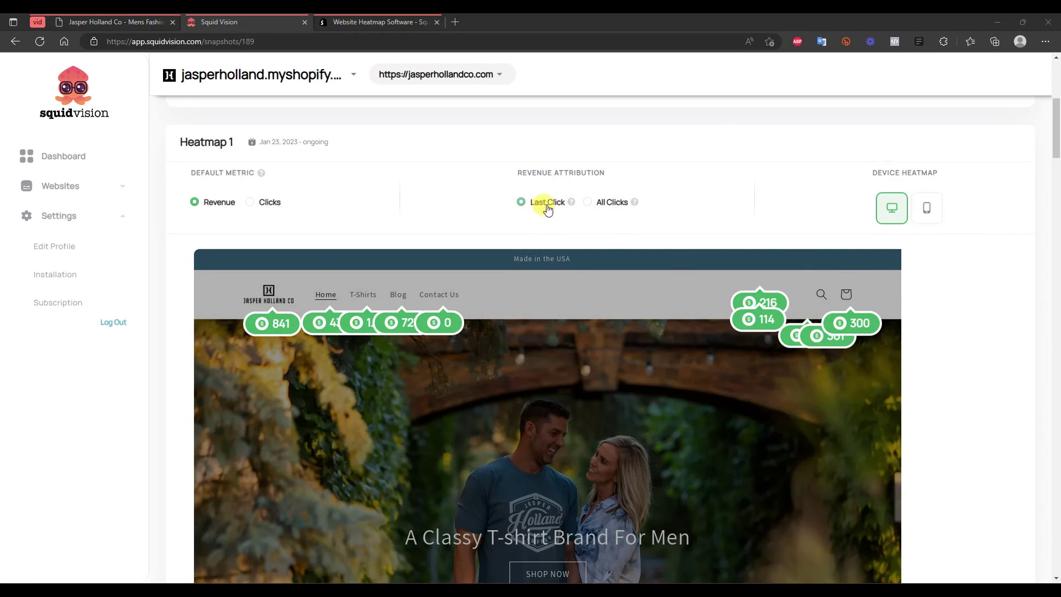
left_click(608, 204)
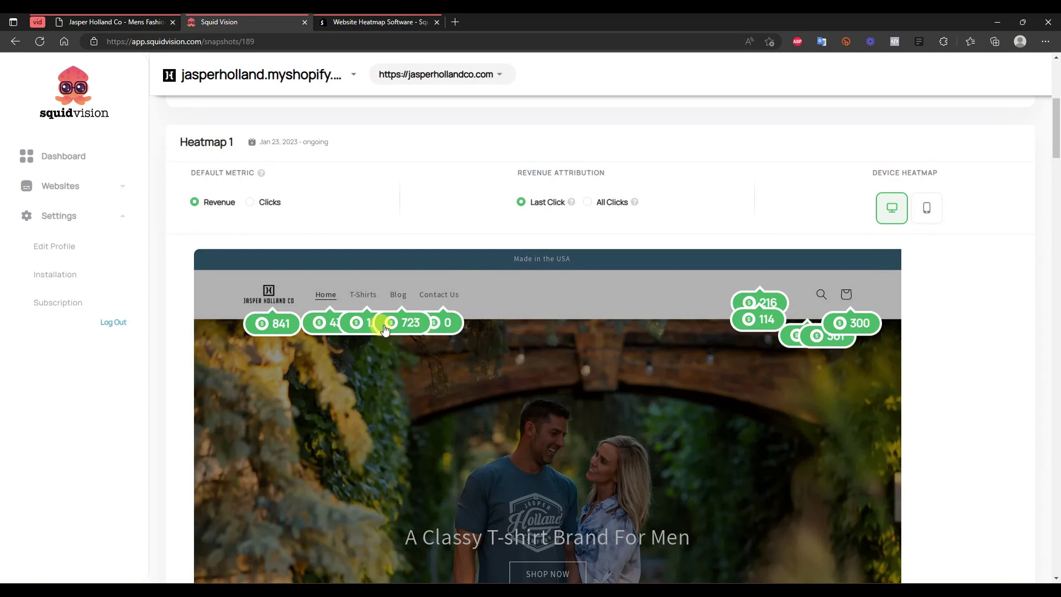
Step: Examine the Last Click revenue labels on the home page's header navigation links and Shop Now button
scroll(650, 349, "down", 3)
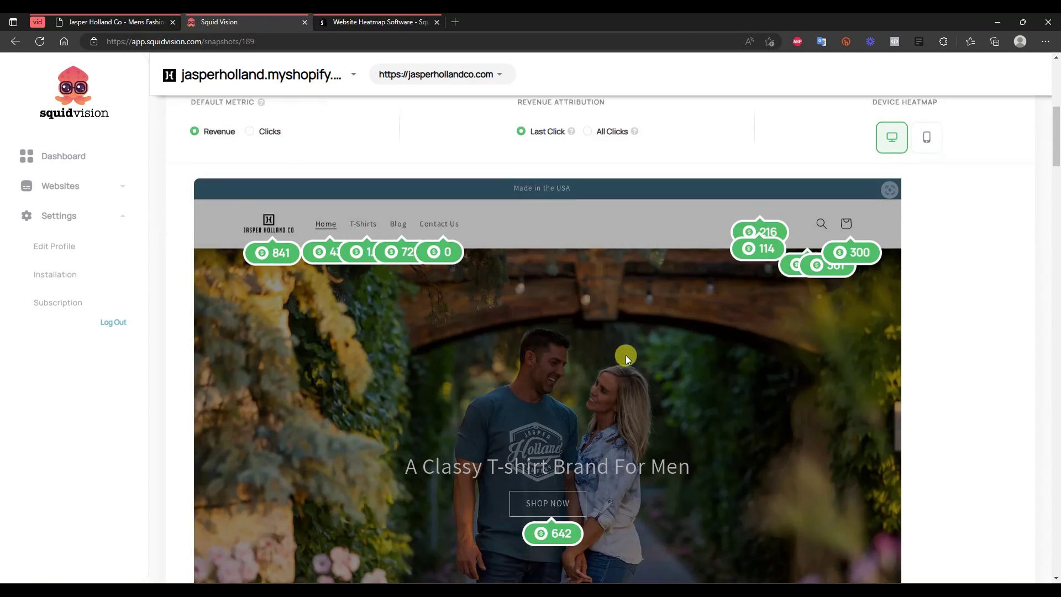
scroll(588, 401, "up", 1)
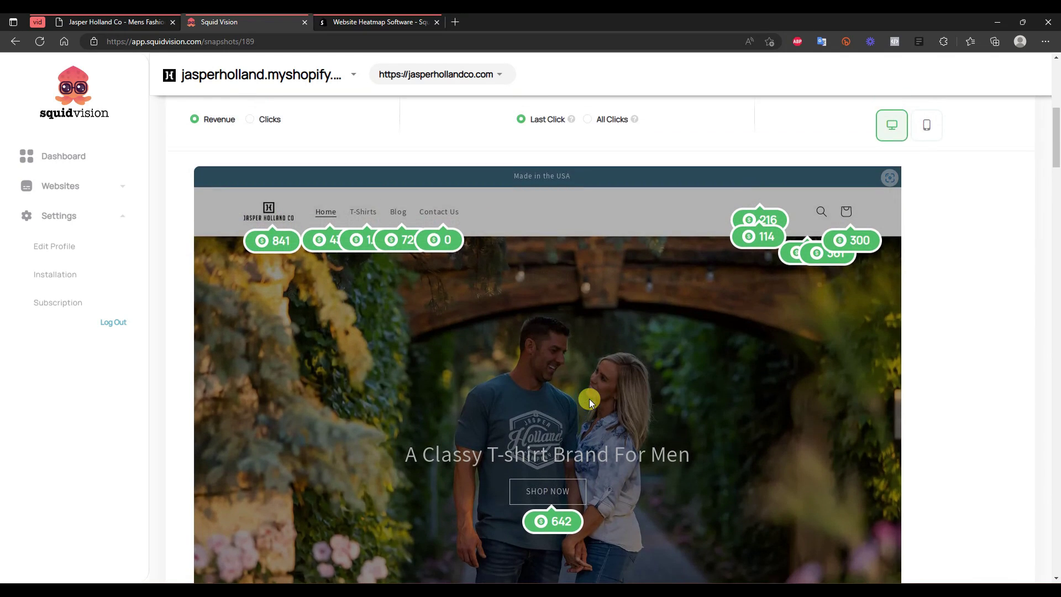
scroll(529, 316, "down", 2)
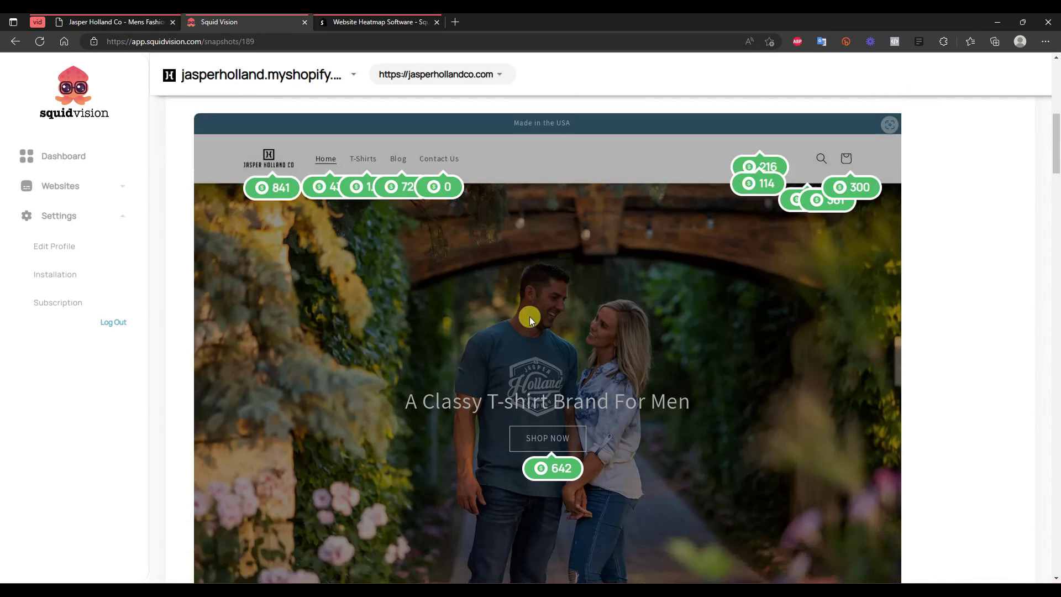
scroll(588, 362, "up", 4)
scroll(624, 353, "down", 1)
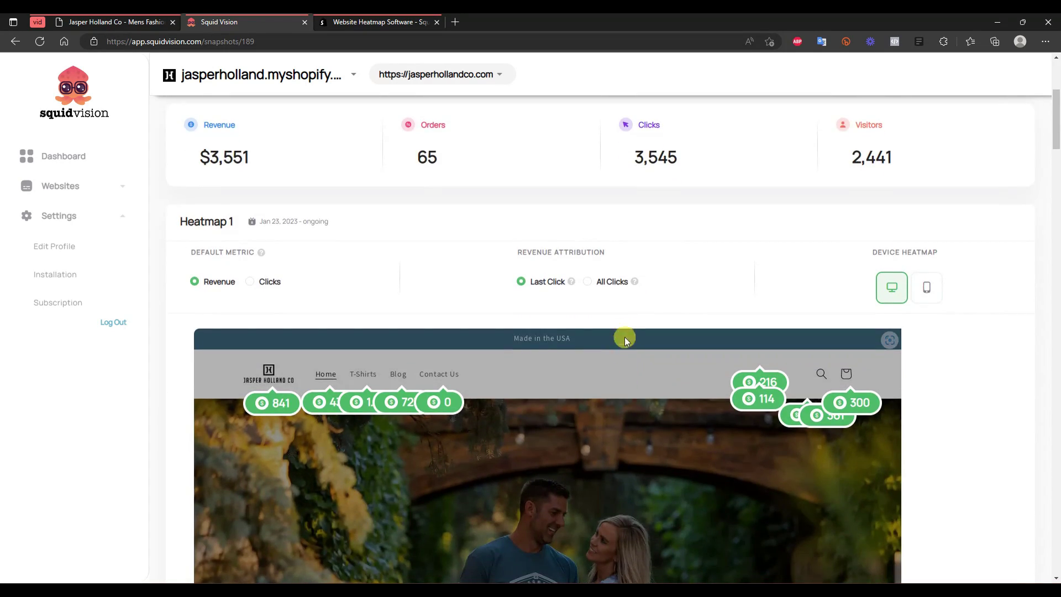
scroll(596, 291, "down", 2)
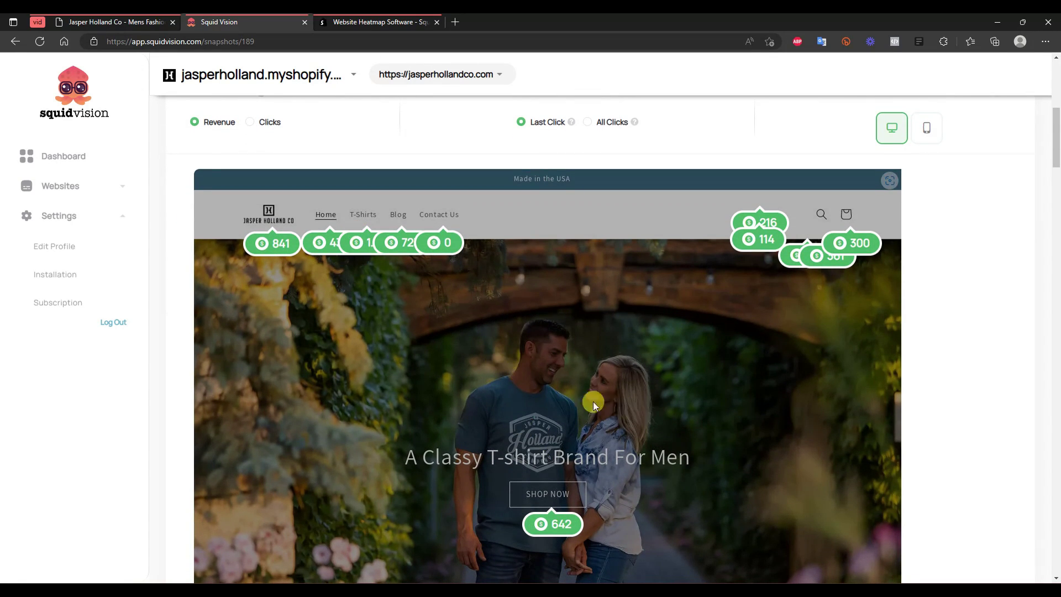
scroll(612, 240, "up", 1)
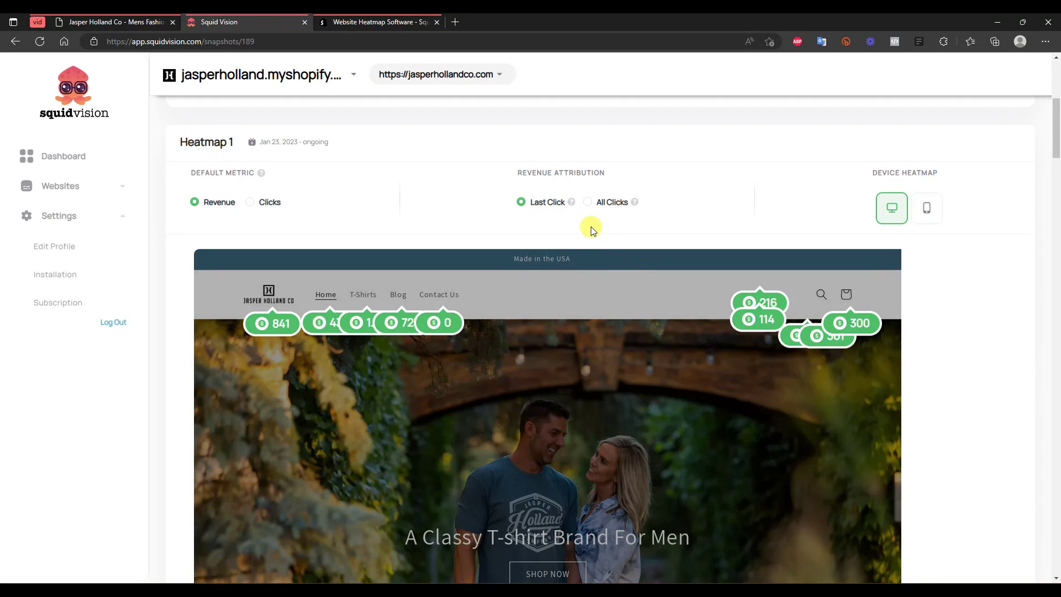
scroll(551, 230, "up", 2)
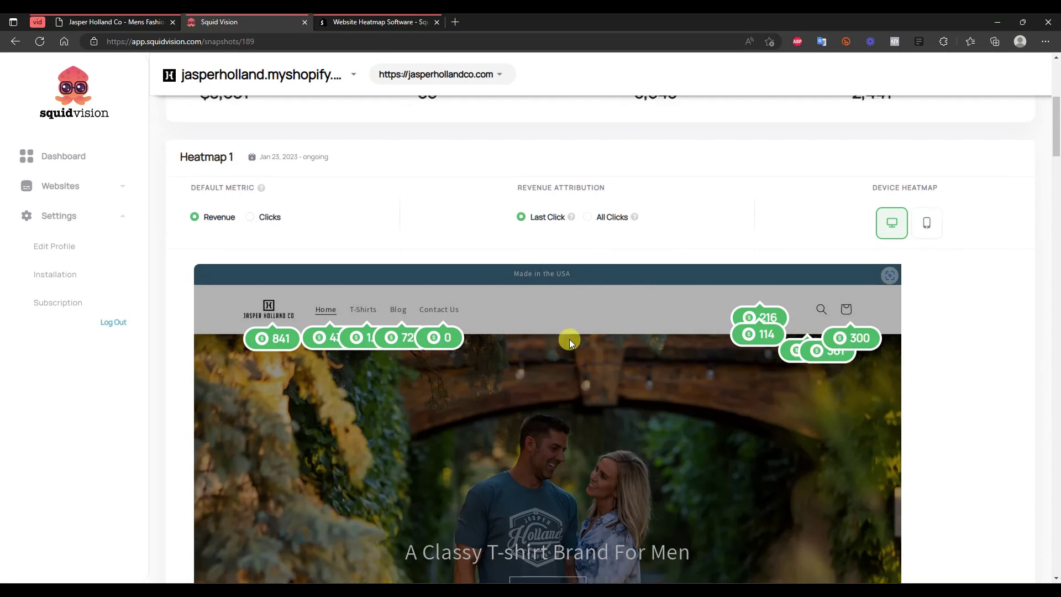
scroll(605, 427, "down", 4)
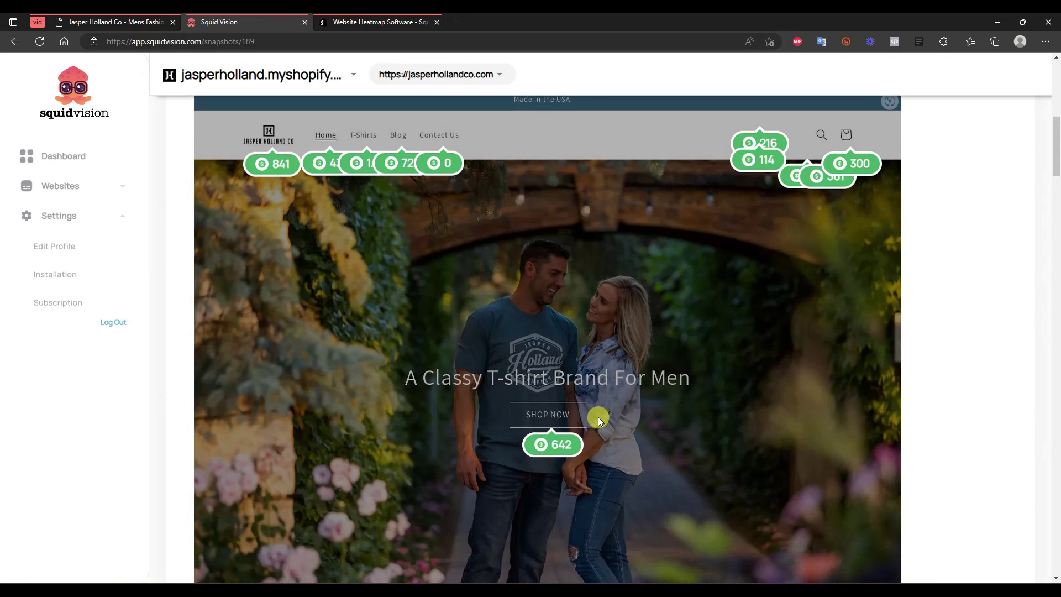
scroll(598, 416, "up", 2)
scroll(577, 395, "up", 4)
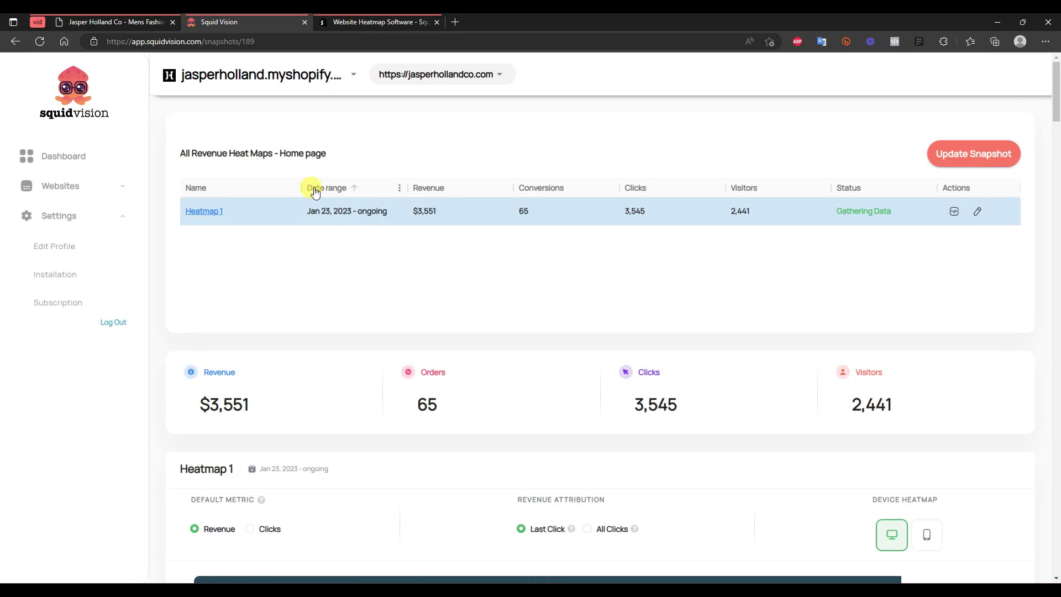
Step: Open the Black Box design revenue heatmap from the dashboard and examine the labels on the product images and purchase options
left_click(81, 164)
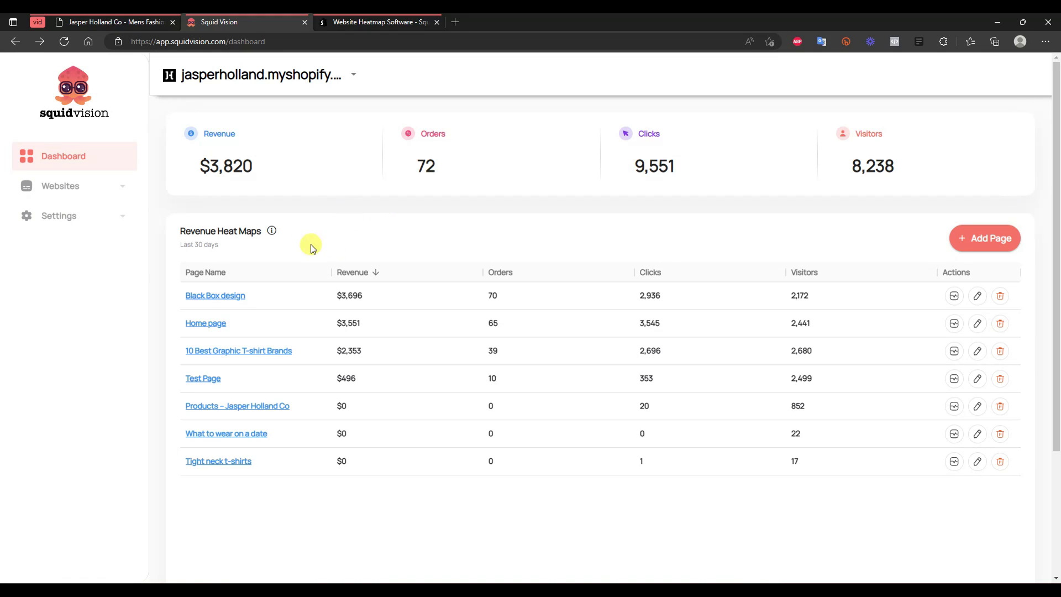
left_click(229, 296)
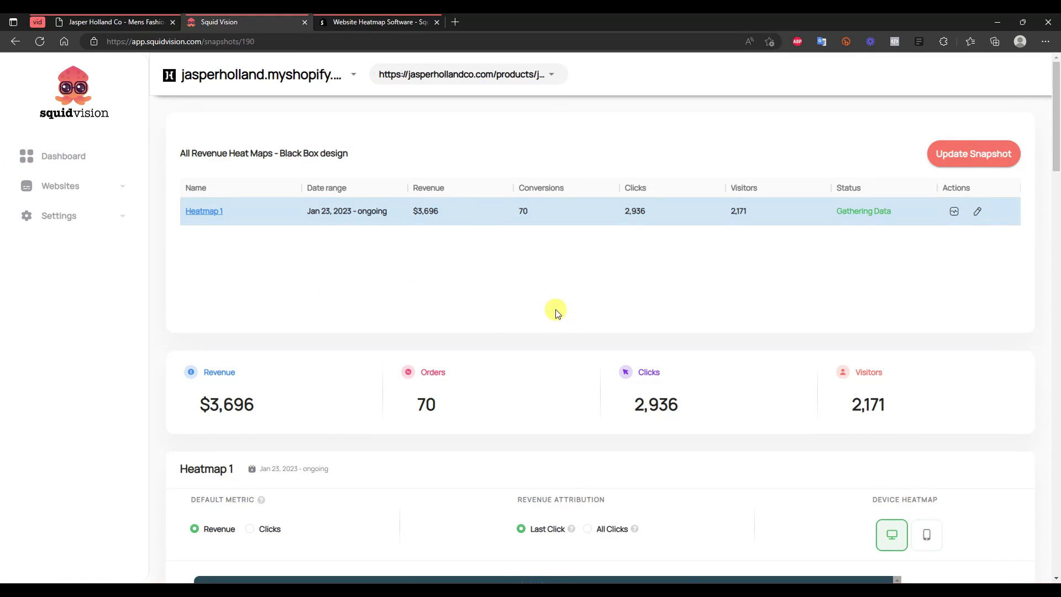
scroll(562, 299, "down", 7)
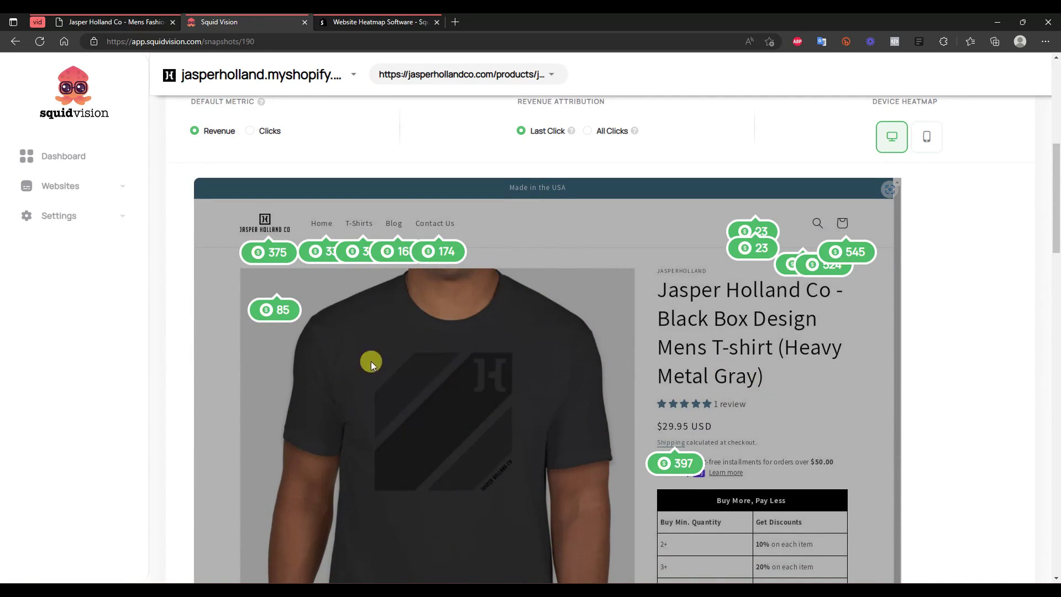
scroll(397, 364, "down", 2)
scroll(418, 278, "down", 3)
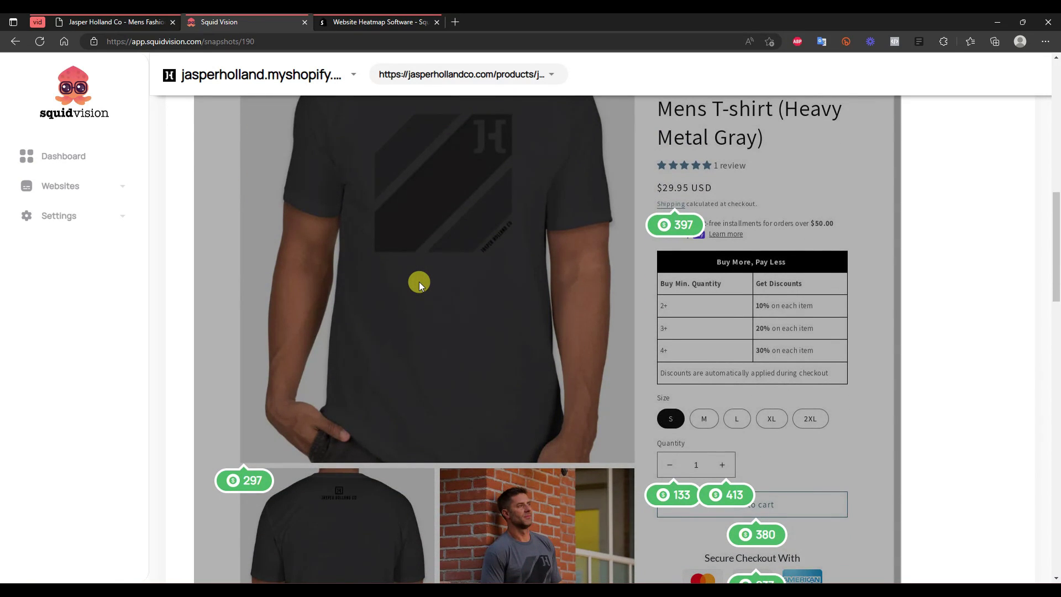
Step: Examine the revenue labels in the product page's header and show the revenue, conversions and clicks of the cart icon
scroll(419, 281, "up", 3)
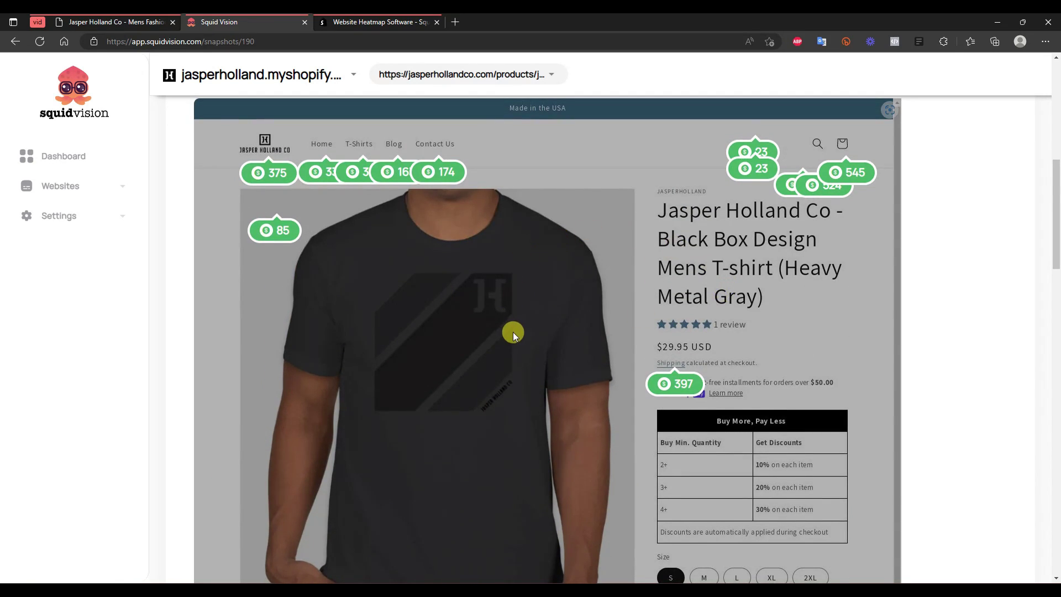
scroll(512, 330, "down", 3)
scroll(512, 329, "up", 3)
scroll(513, 323, "down", 2)
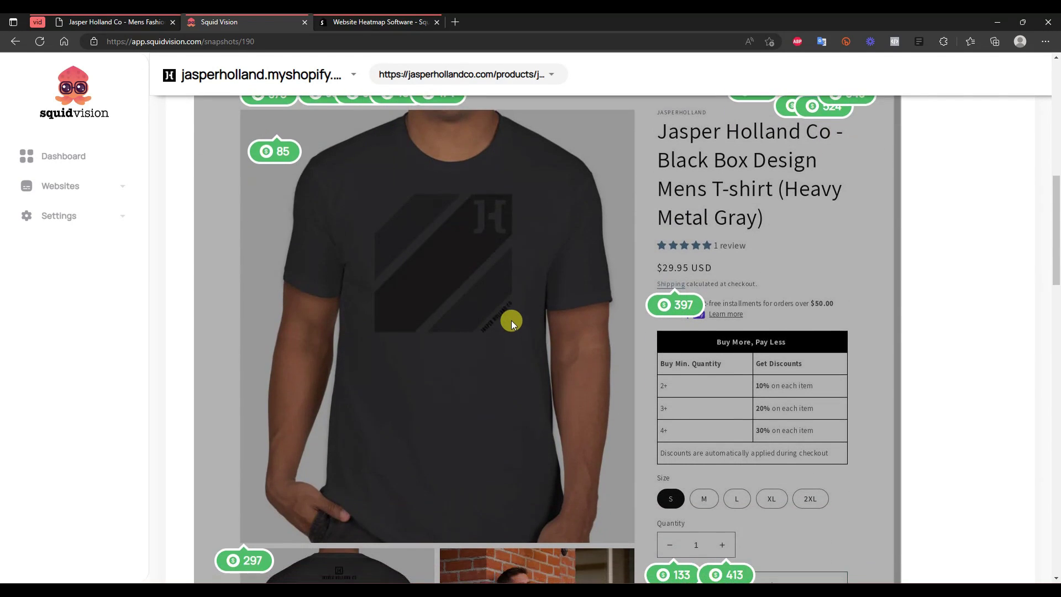
scroll(503, 313, "up", 2)
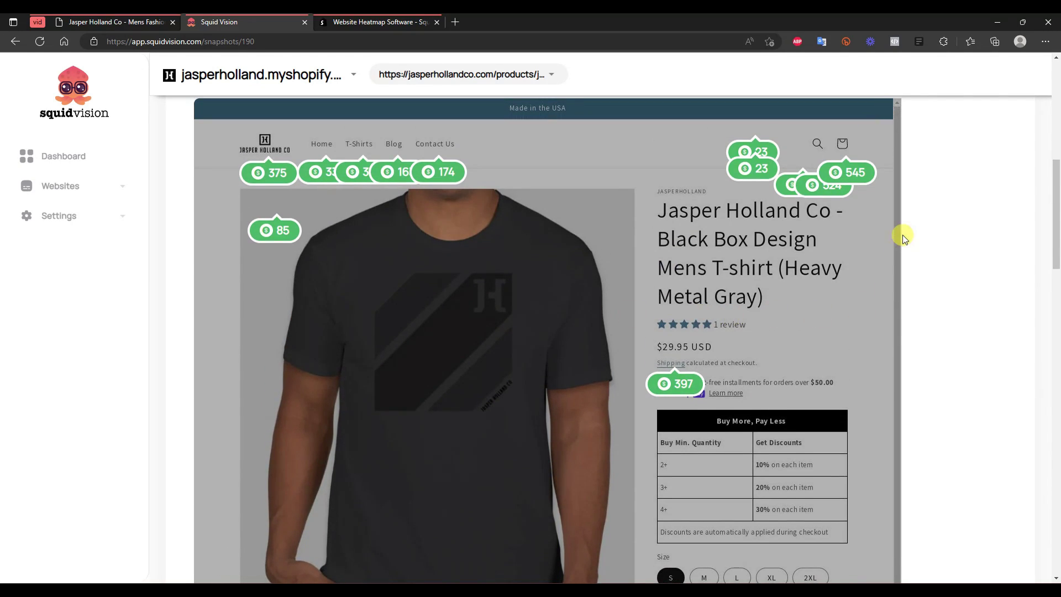
left_click(841, 145)
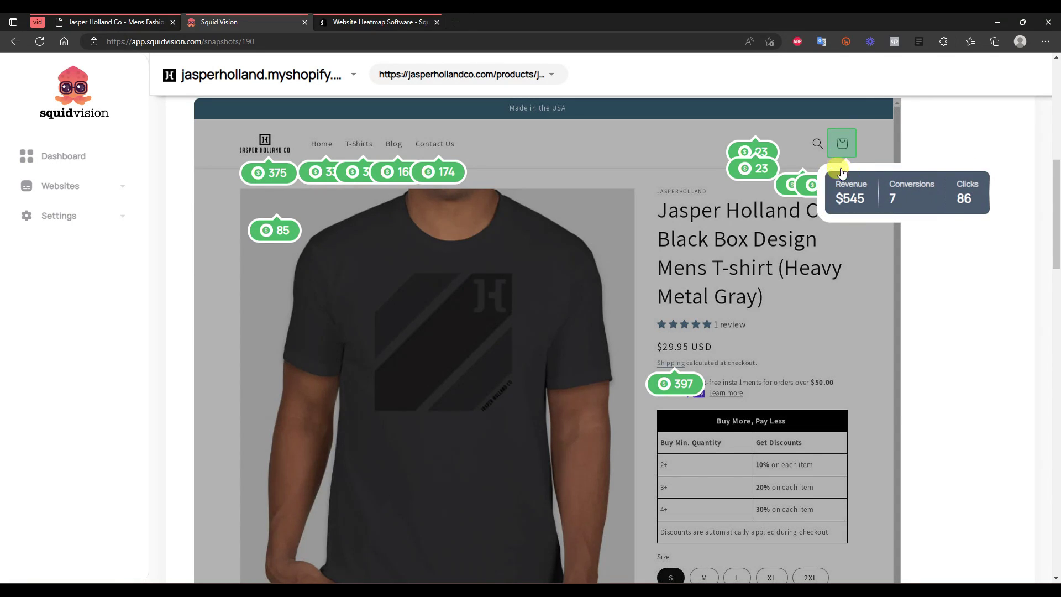
left_click(787, 301)
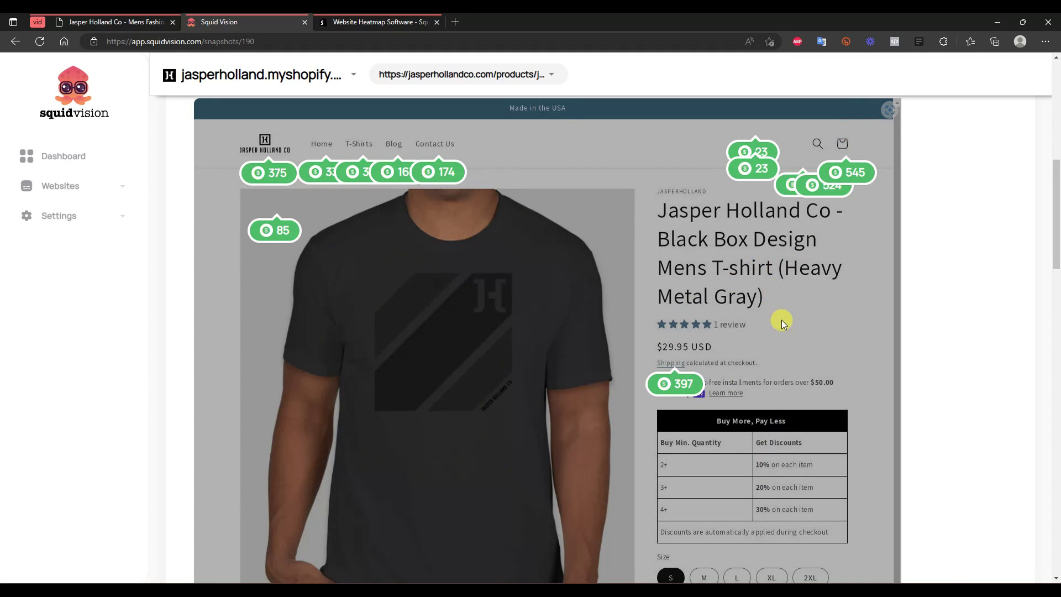
Step: Compare the revenue labels on the three product images with those on the quantity, add-to-cart and secure checkout elements
scroll(794, 271, "down", 5)
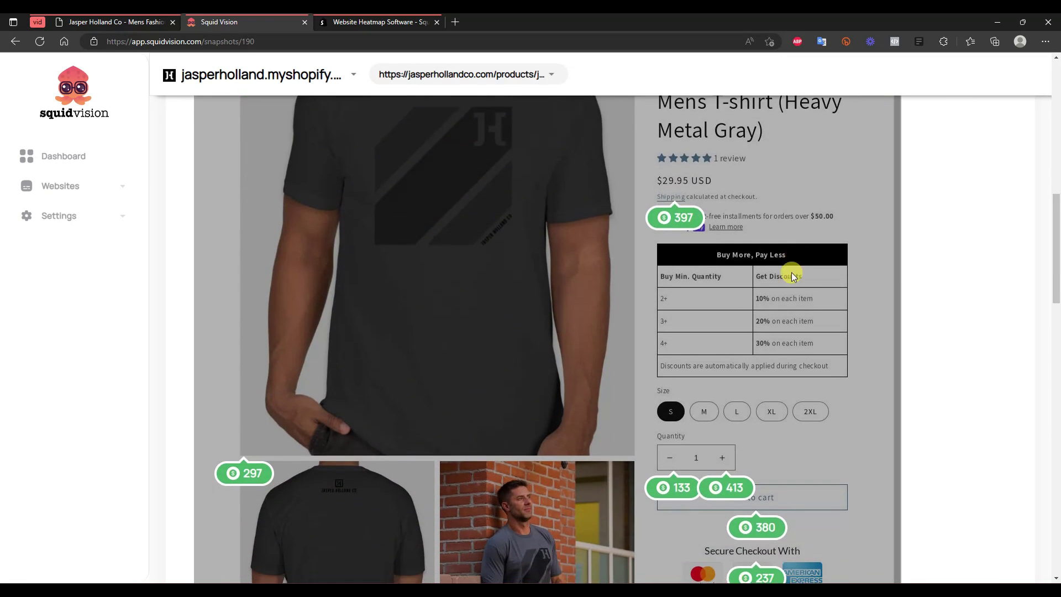
scroll(790, 270, "up", 3)
scroll(789, 267, "down", 3)
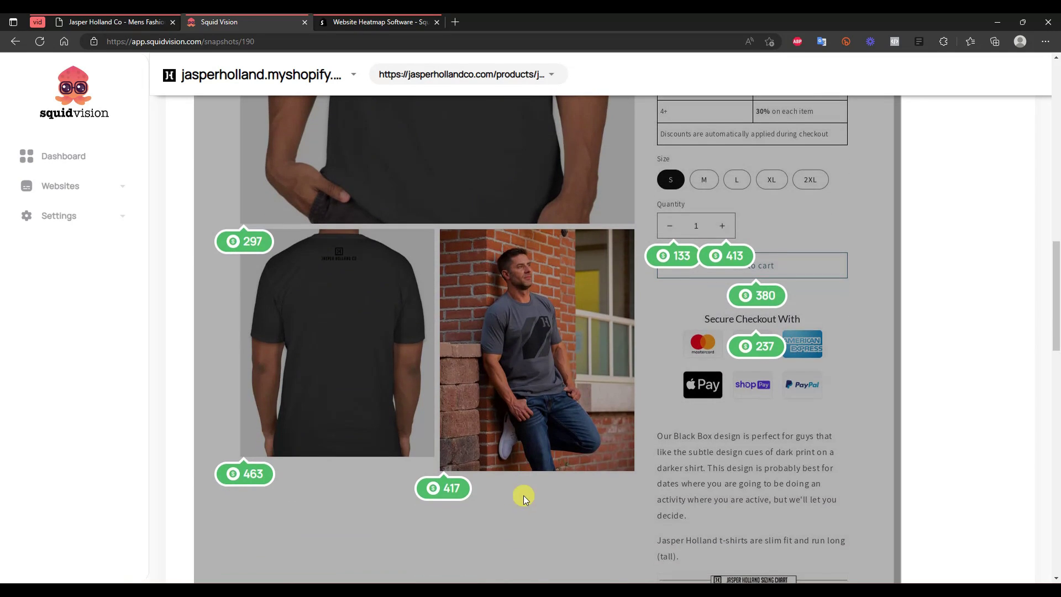
scroll(495, 472, "up", 3)
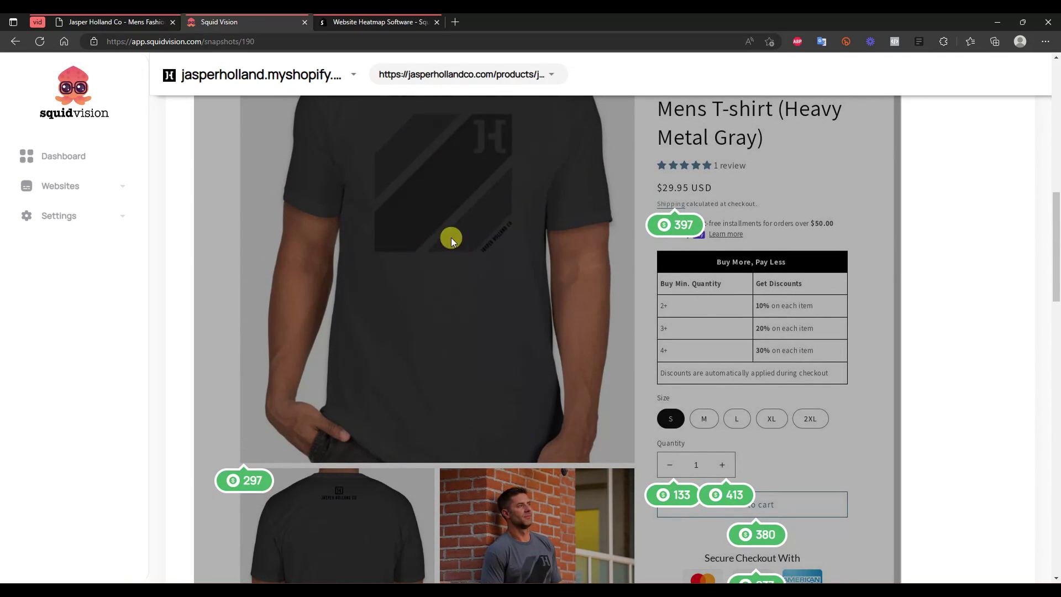
scroll(451, 237, "down", 4)
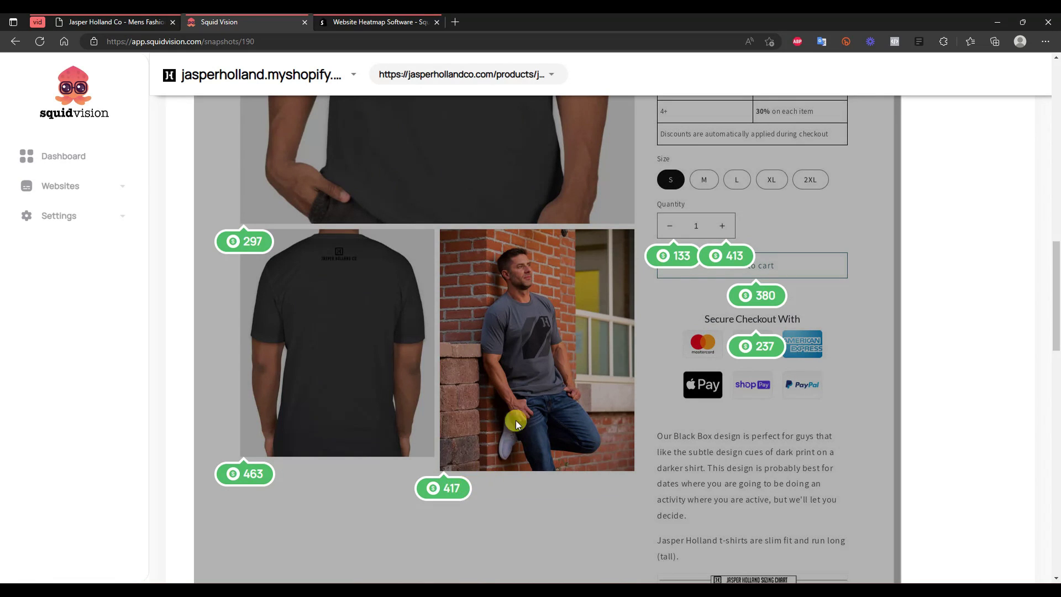
scroll(516, 424, "up", 3)
scroll(507, 257, "down", 3)
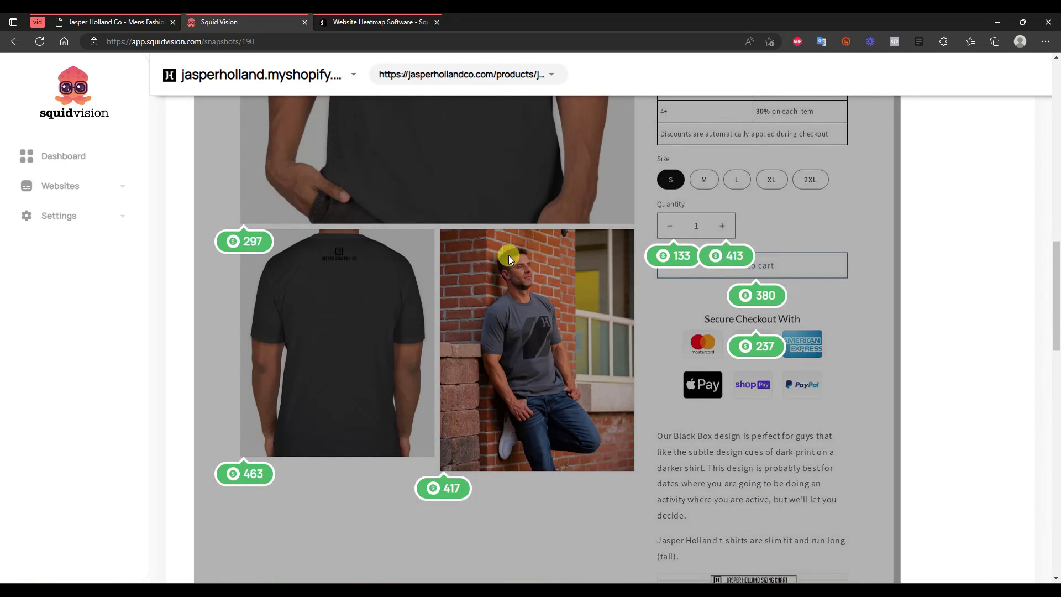
Step: Examine the revenue labels on the customer reviews, the "You may also like" products and the footer links
scroll(507, 256, "down", 3)
scroll(508, 254, "down", 6)
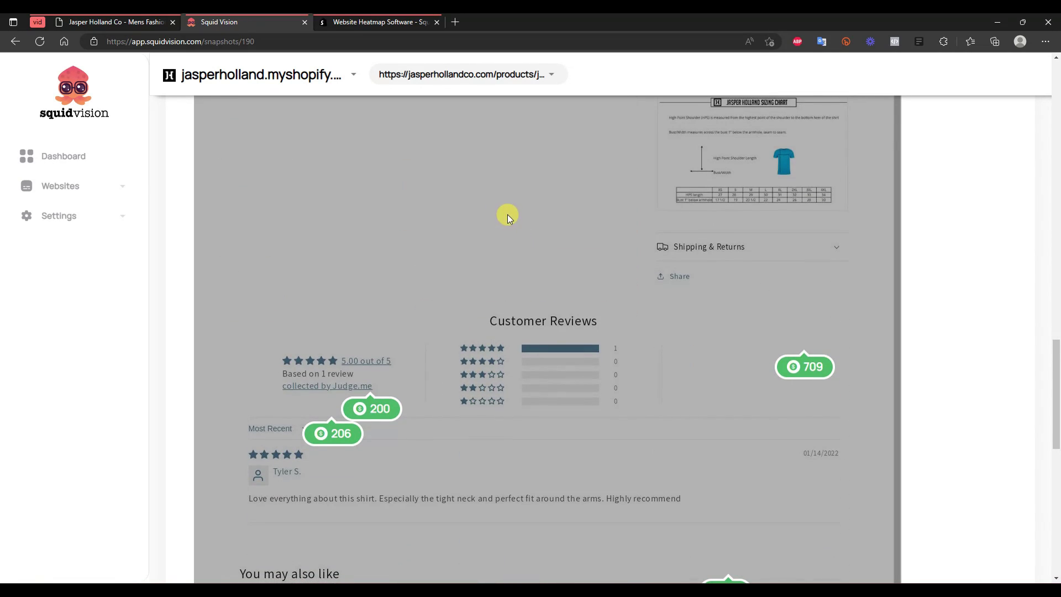
scroll(518, 220, "down", 1)
scroll(518, 227, "down", 7)
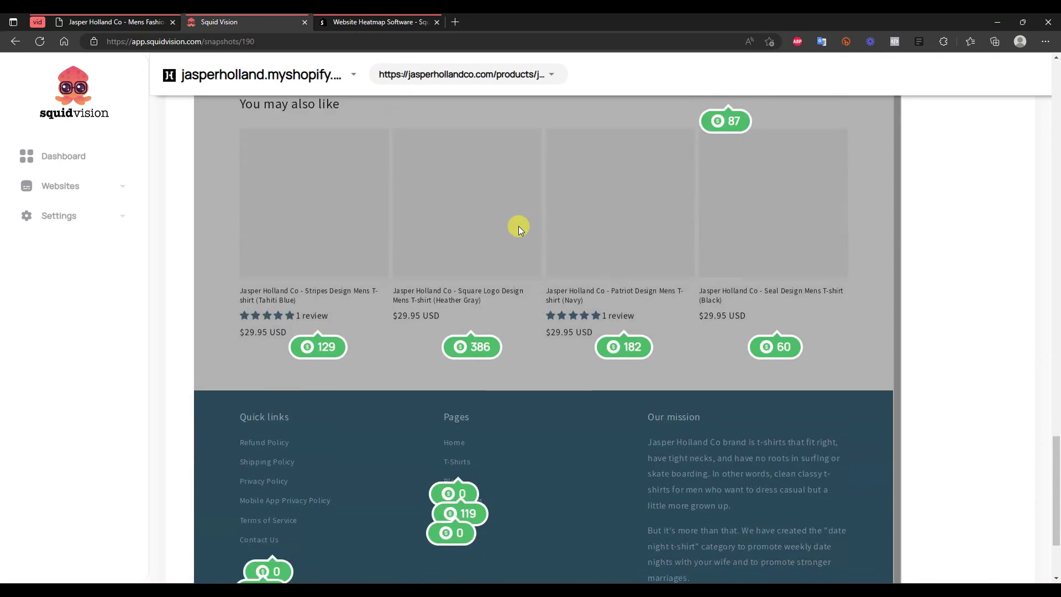
scroll(518, 227, "down", 3)
scroll(311, 505, "up", 2)
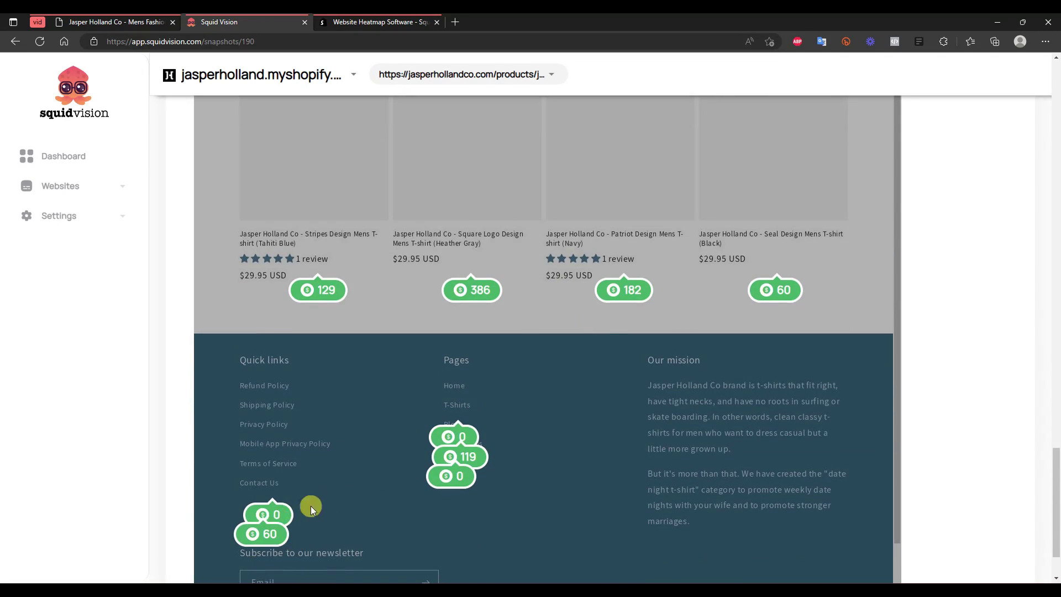
scroll(344, 493, "up", 12)
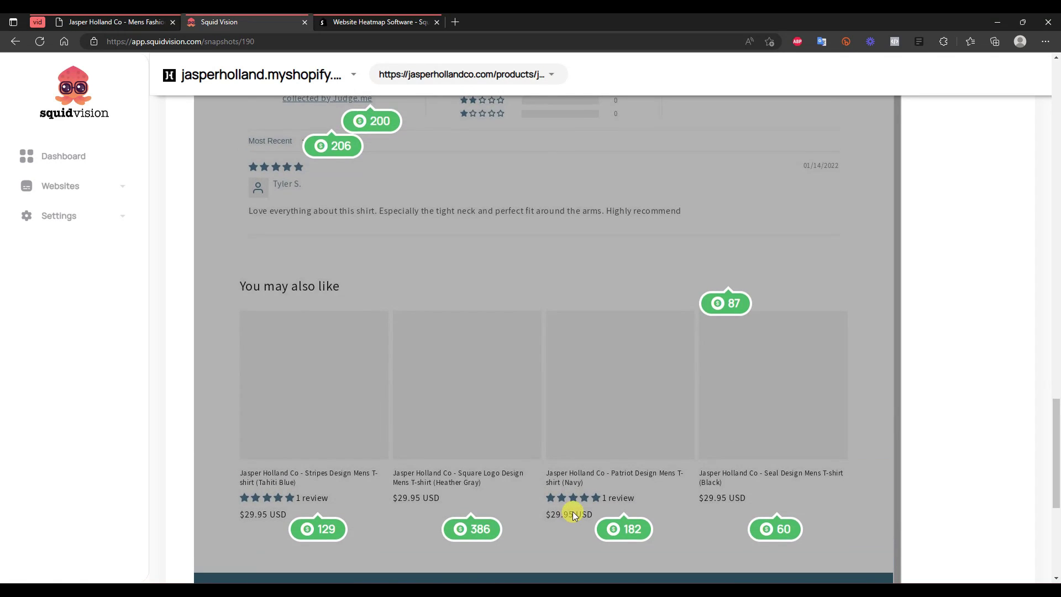
Step: Review the product page's revenue labels once more from the reviews section back up to the header
scroll(519, 497, "up", 5)
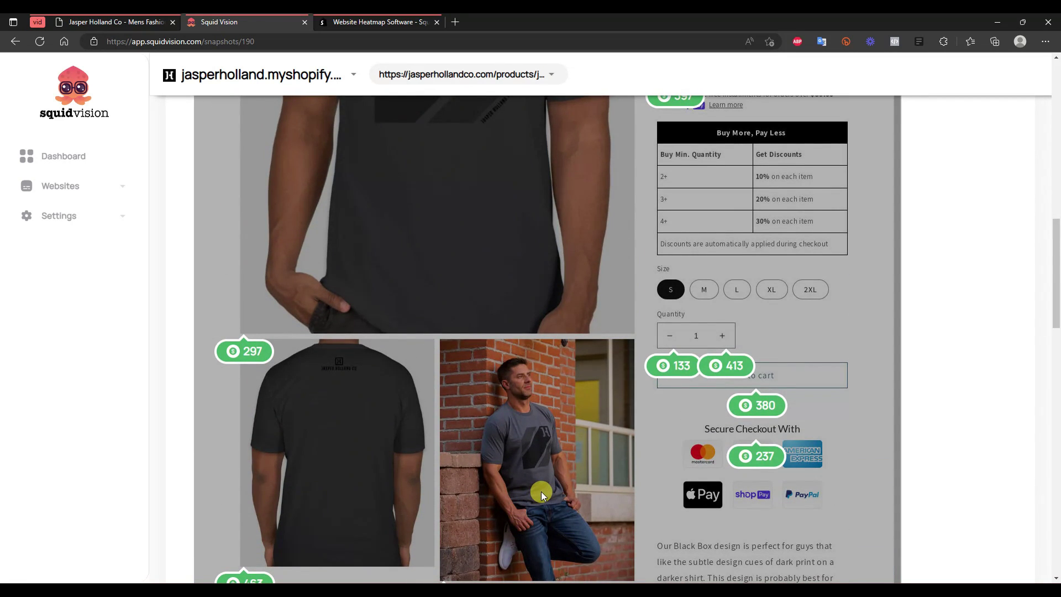
scroll(541, 492, "up", 2)
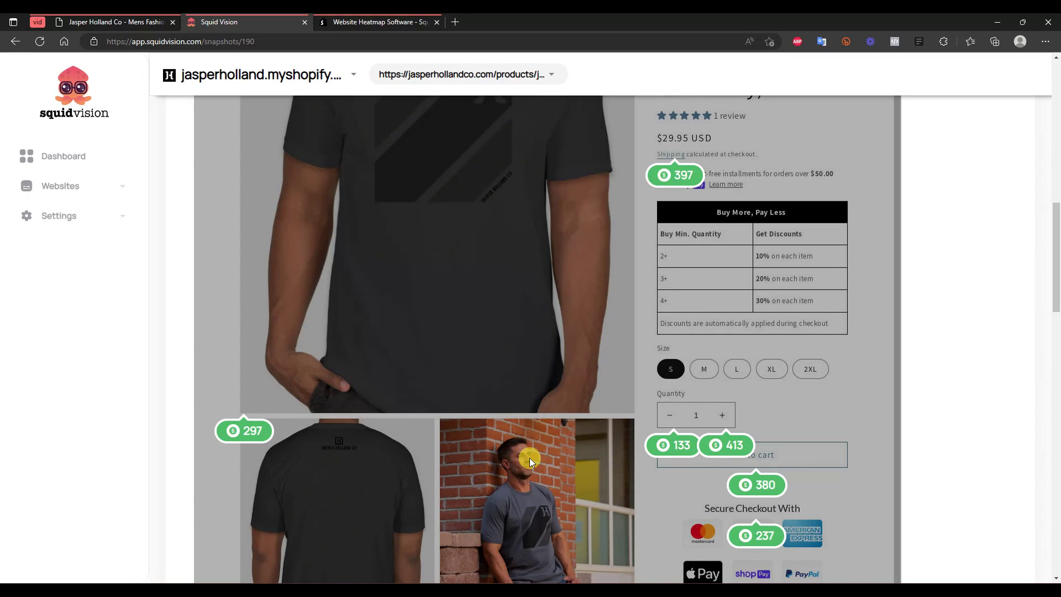
scroll(529, 457, "up", 7)
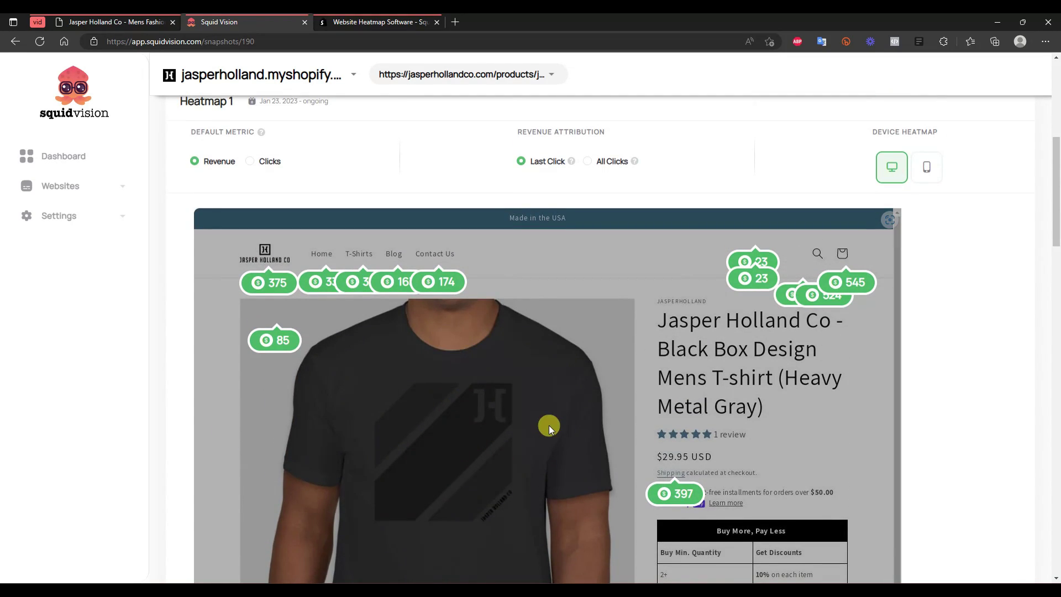
scroll(549, 423, "down", 3)
scroll(574, 417, "up", 2)
scroll(605, 414, "up", 4)
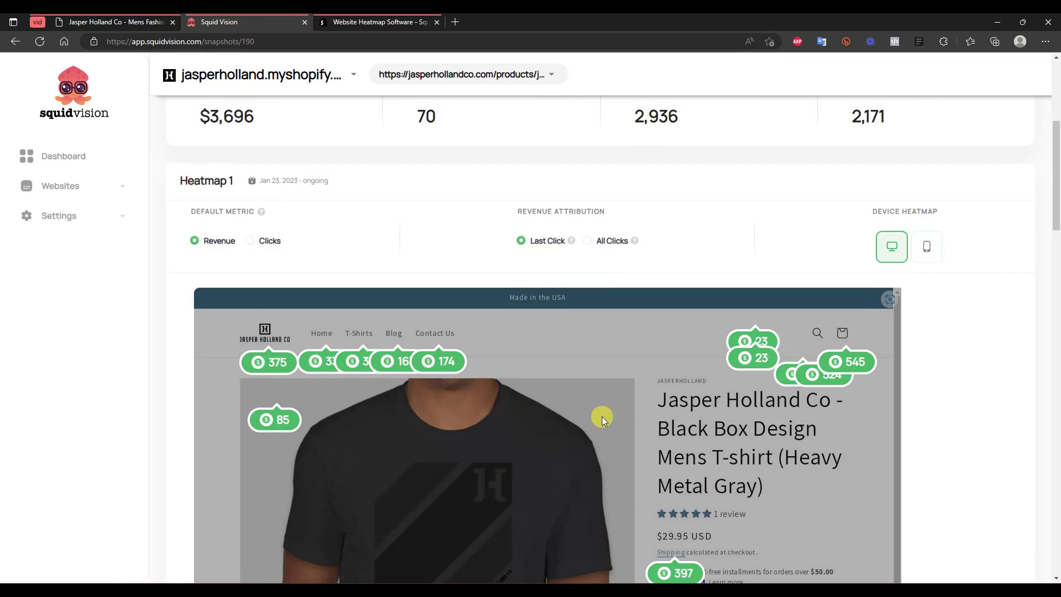
Step: Show the product page's click labels with the Clicks metric, and set the default metric back to Revenue
scroll(604, 424, "up", 2)
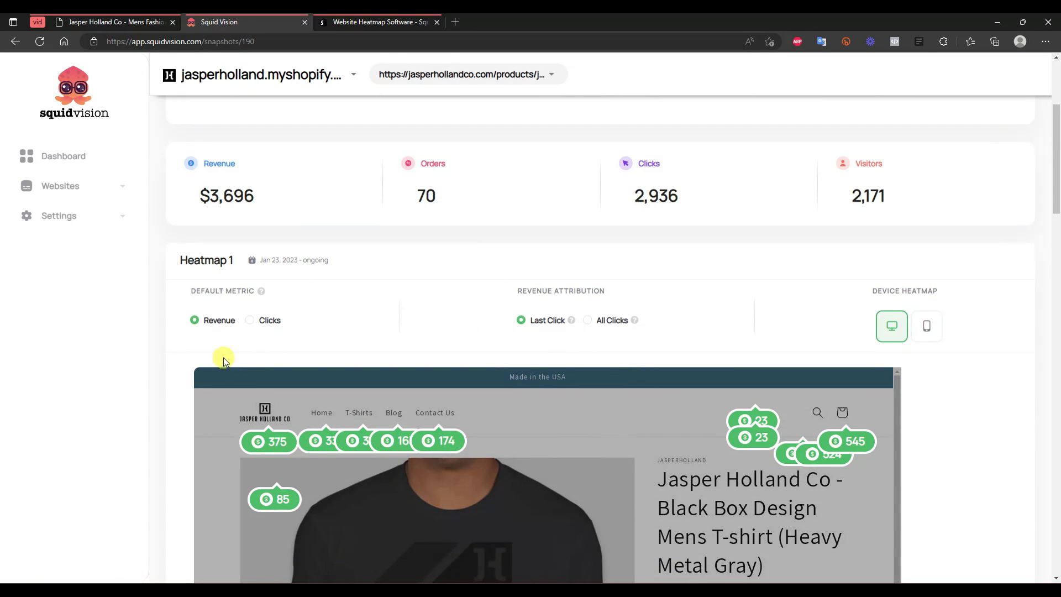
left_click(270, 322)
scroll(565, 444, "down", 7)
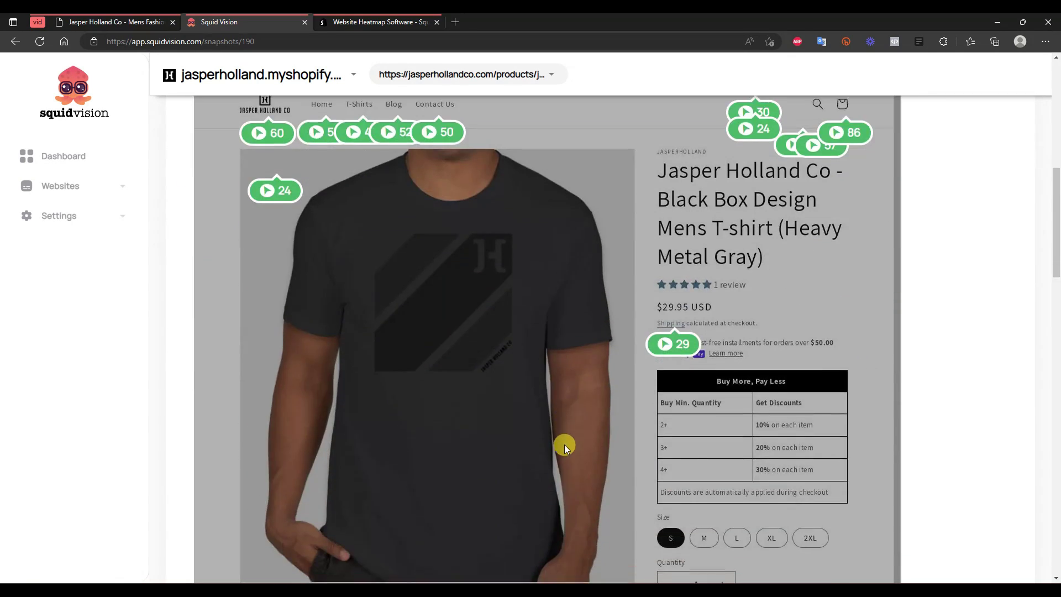
scroll(565, 444, "down", 2)
scroll(564, 444, "up", 6)
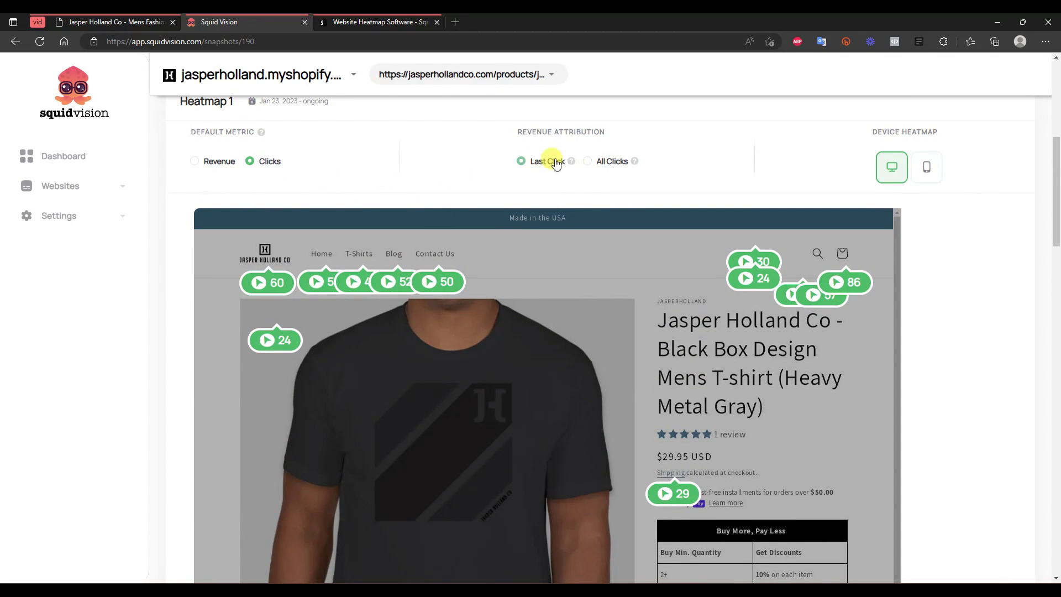
left_click(194, 161)
scroll(211, 153, "up", 3)
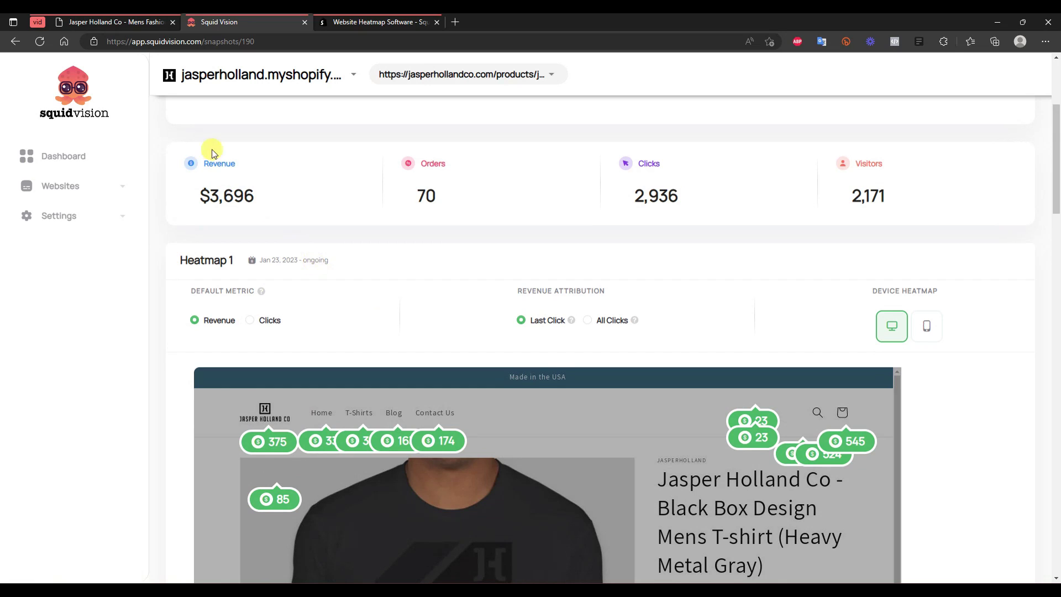
Step: Open the 10 Best Graphic T-shirt Brands blog post heatmap from the dashboard and examine its header link revenue labels
left_click(16, 41)
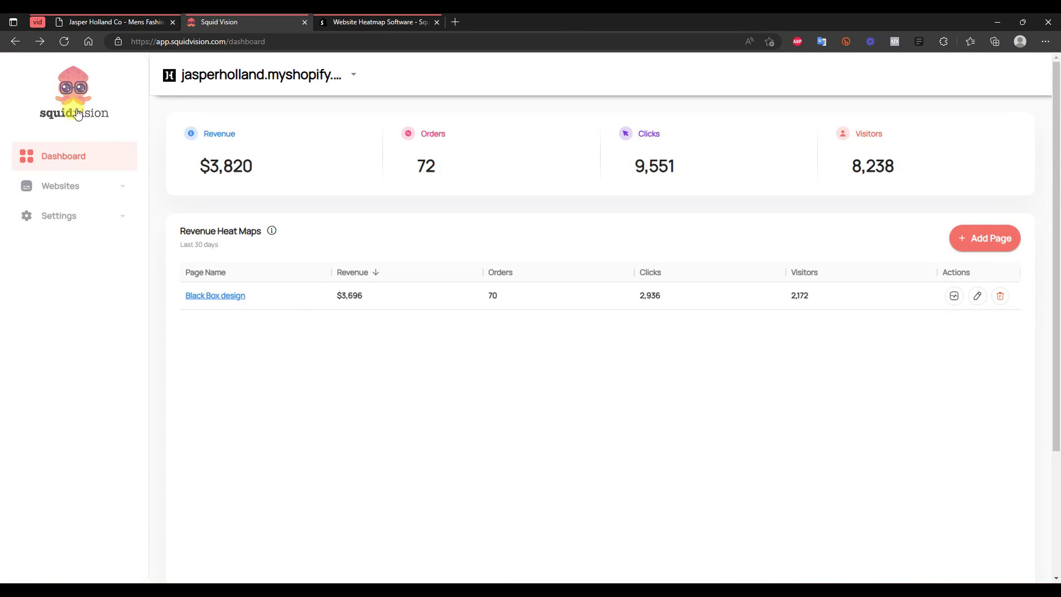
left_click(272, 348)
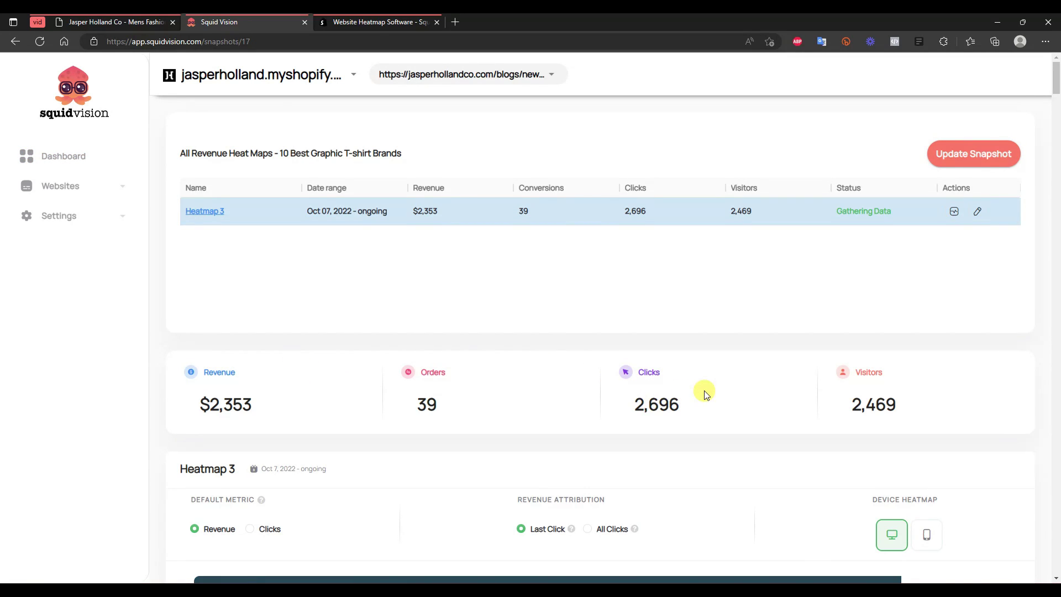
scroll(712, 373, "down", 3)
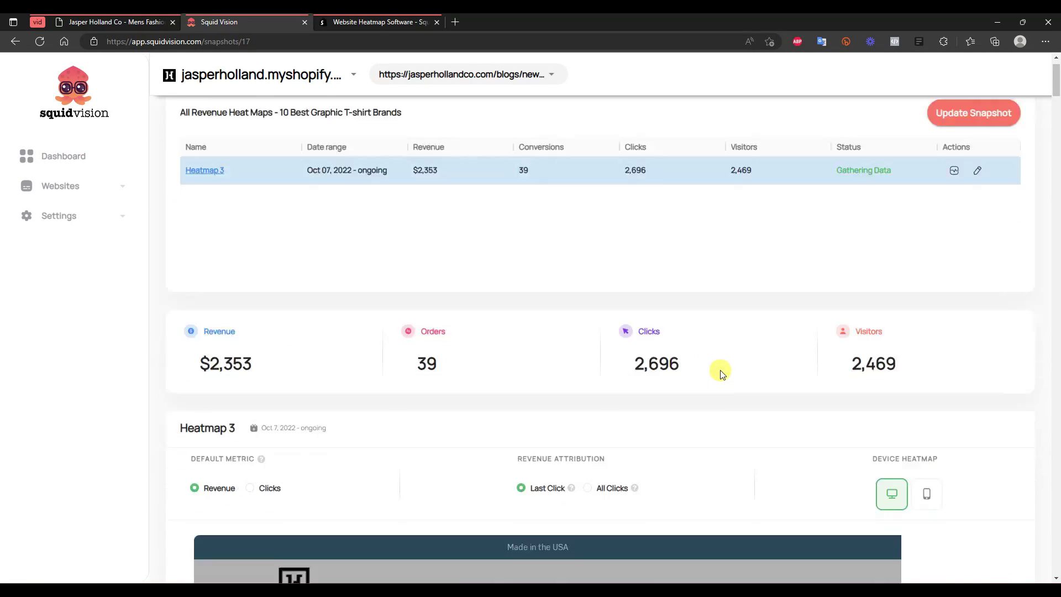
scroll(773, 362, "down", 5)
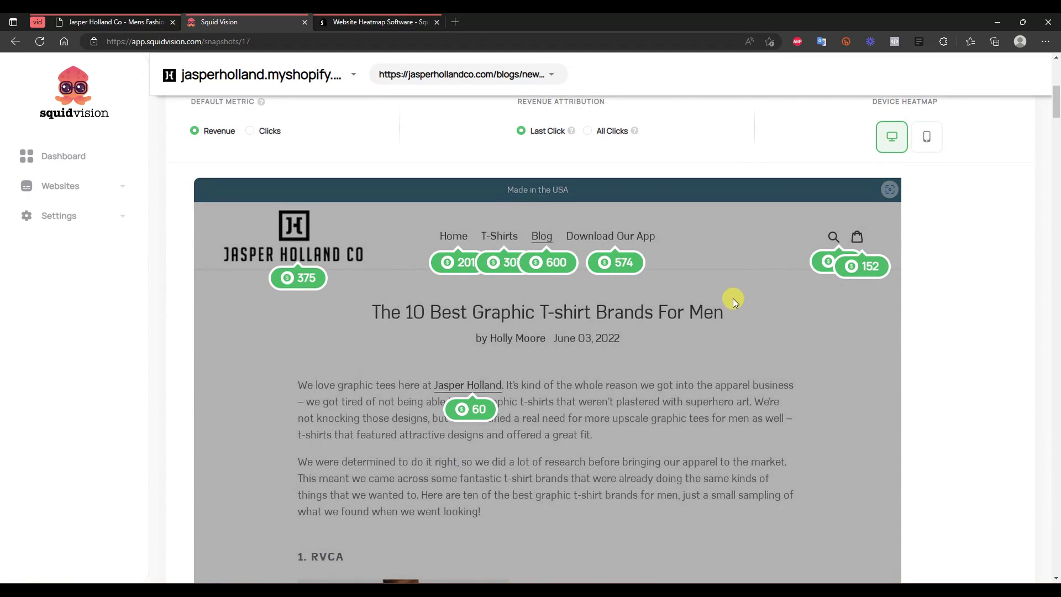
scroll(688, 293, "down", 2)
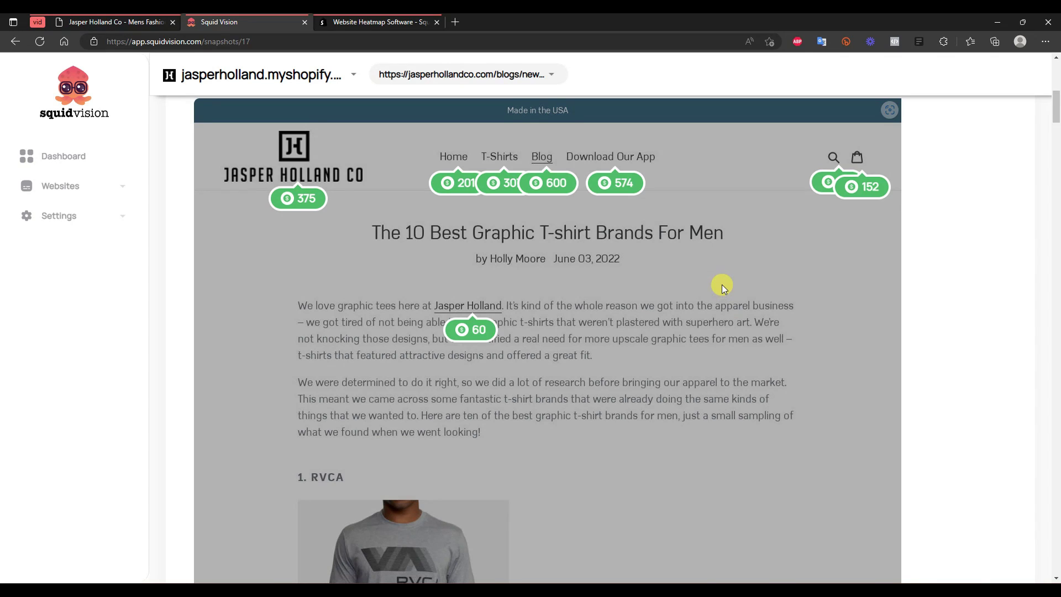
Step: Show the revenue, conversions and clicks of the blog post's Jasper Holland and artist-in-residence program links
scroll(710, 306, "down", 1)
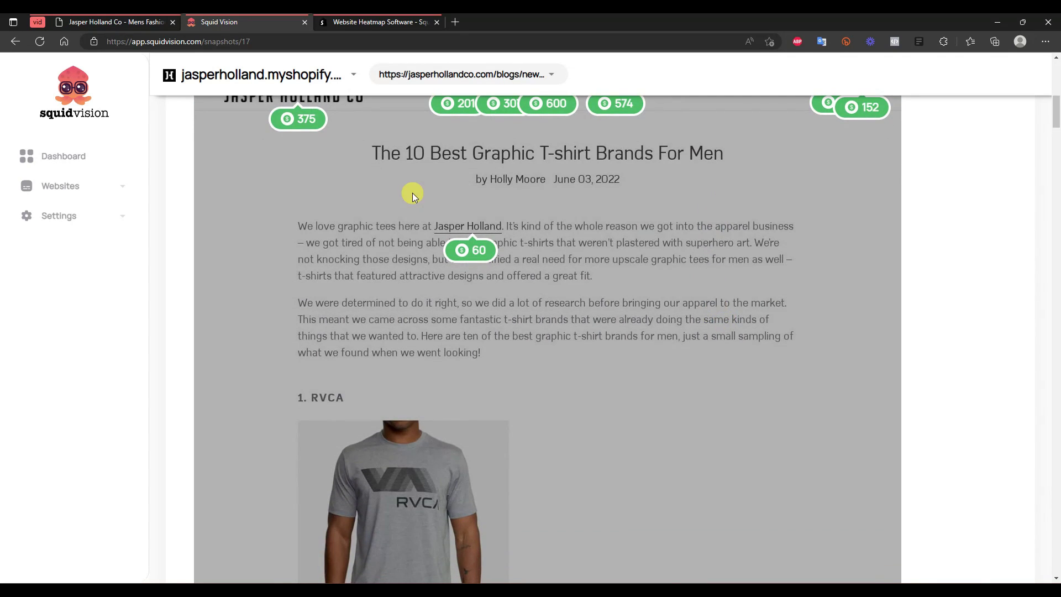
mouse_move(475, 254)
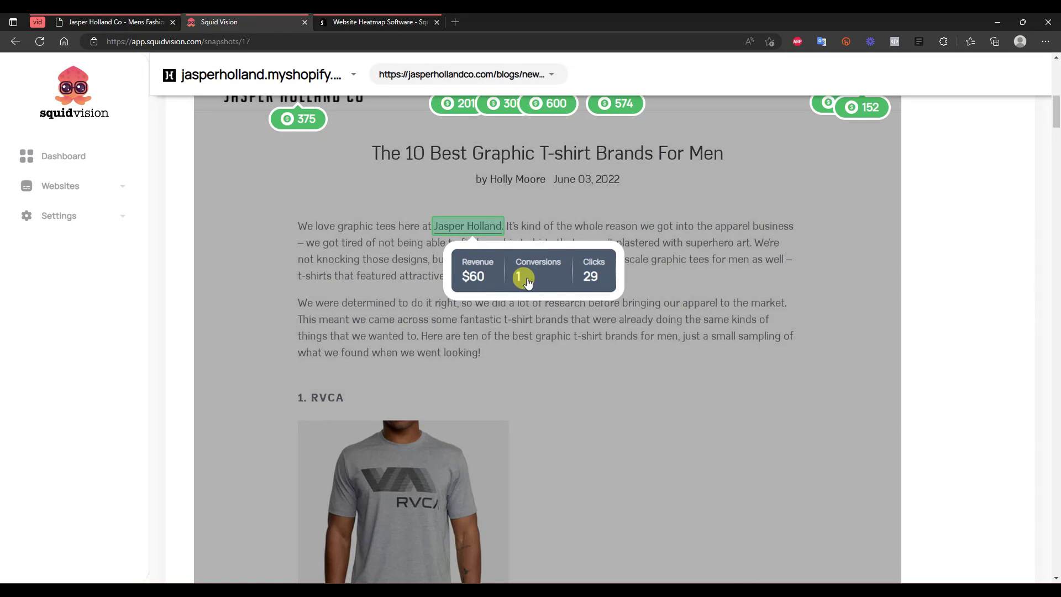
scroll(738, 308, "down", 7)
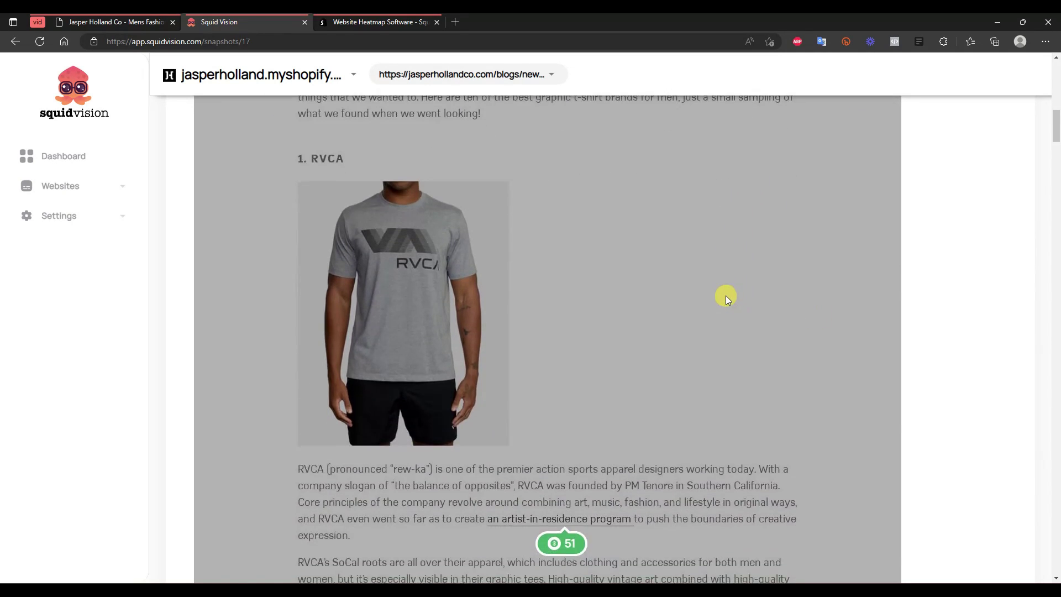
scroll(725, 294, "down", 1)
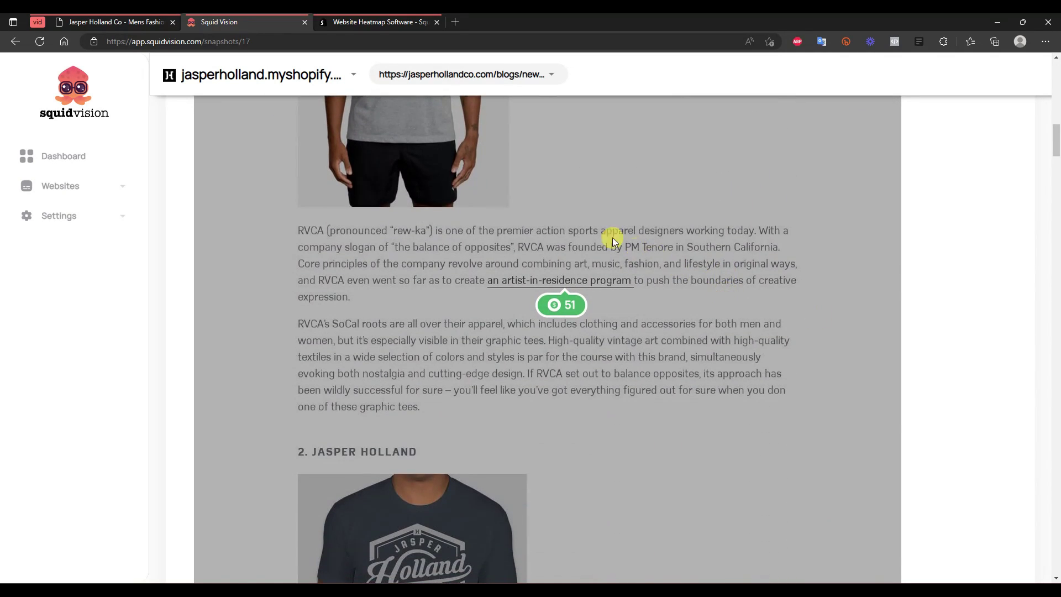
left_click(563, 305)
left_click(483, 304)
Step: Show the revenue details of the "our own great graphic tees" link and the Veece website link in the blog post
scroll(559, 322, "down", 10)
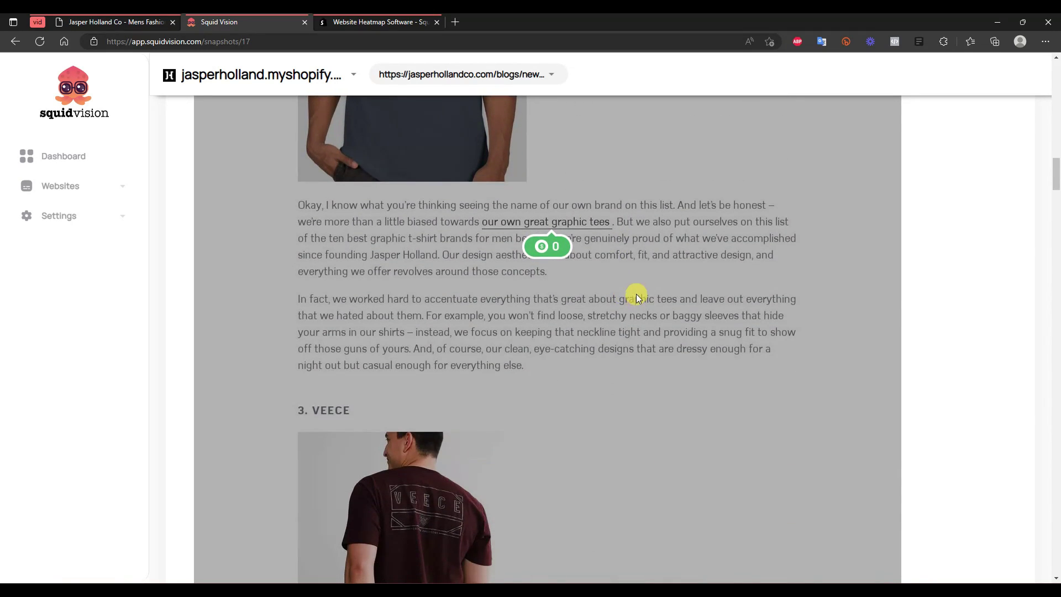
left_click(558, 251)
scroll(647, 297, "down", 10)
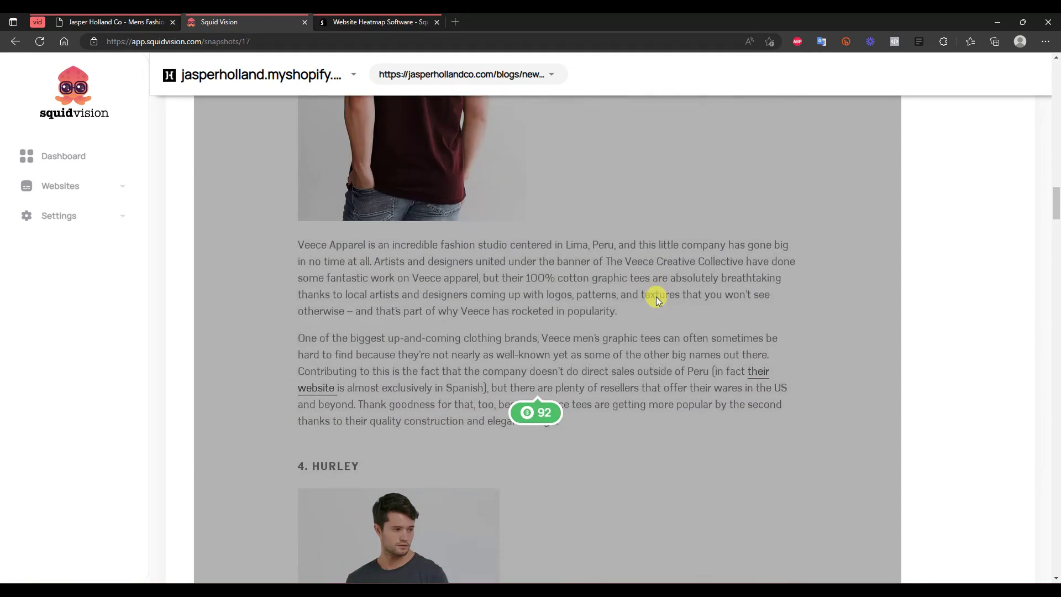
left_click(535, 330)
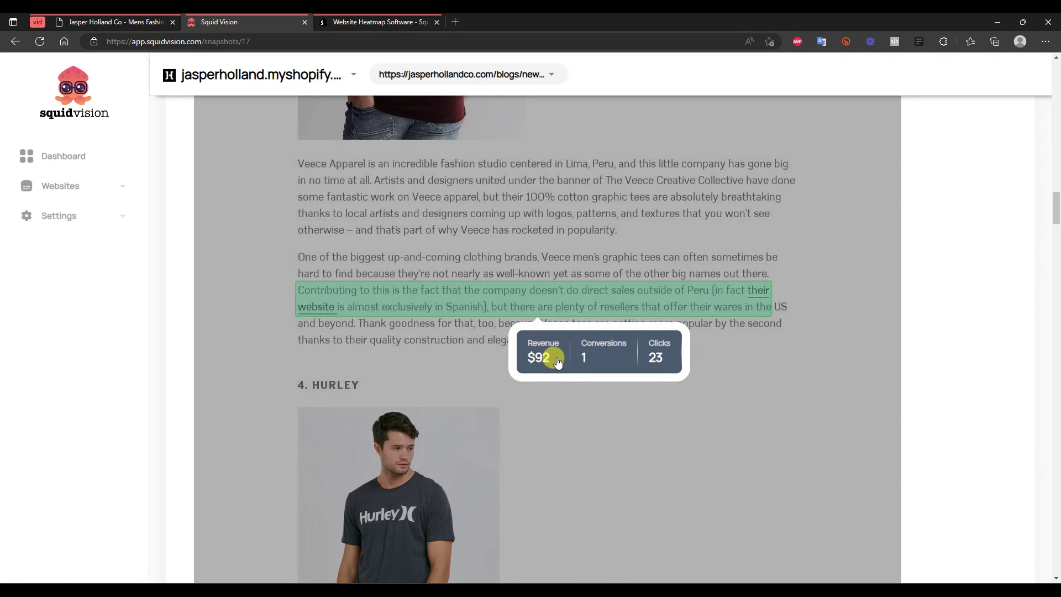
scroll(654, 328, "down", 8)
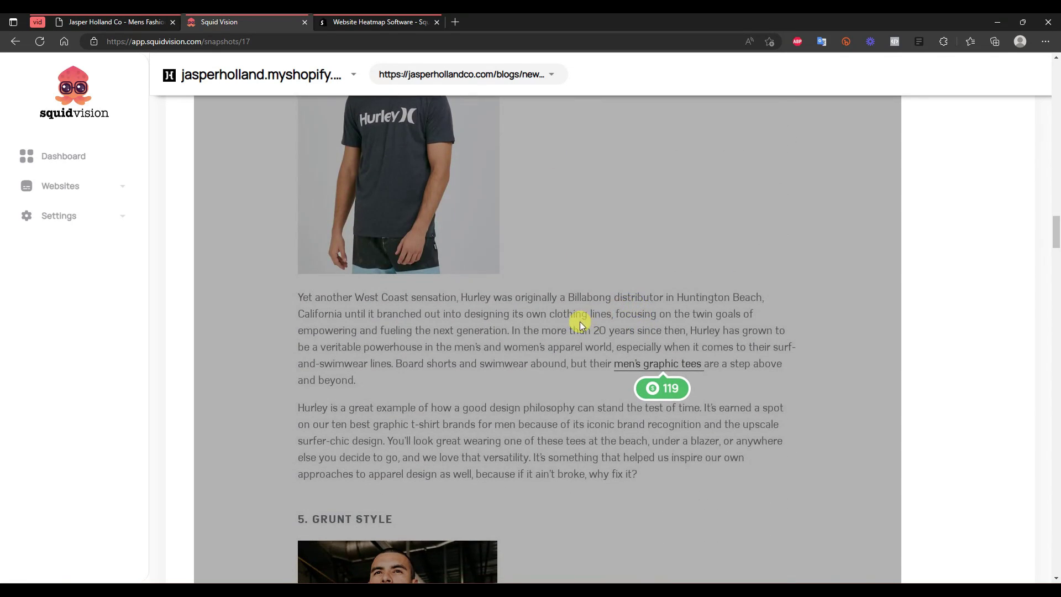
Step: Examine the revenue labels on the brand links throughout the blog post heatmap, from Hurley down to Brixton, and return to its header
scroll(578, 320, "down", 3)
left_click(654, 223)
scroll(632, 322, "down", 3)
scroll(632, 322, "down", 15)
scroll(616, 336, "down", 3)
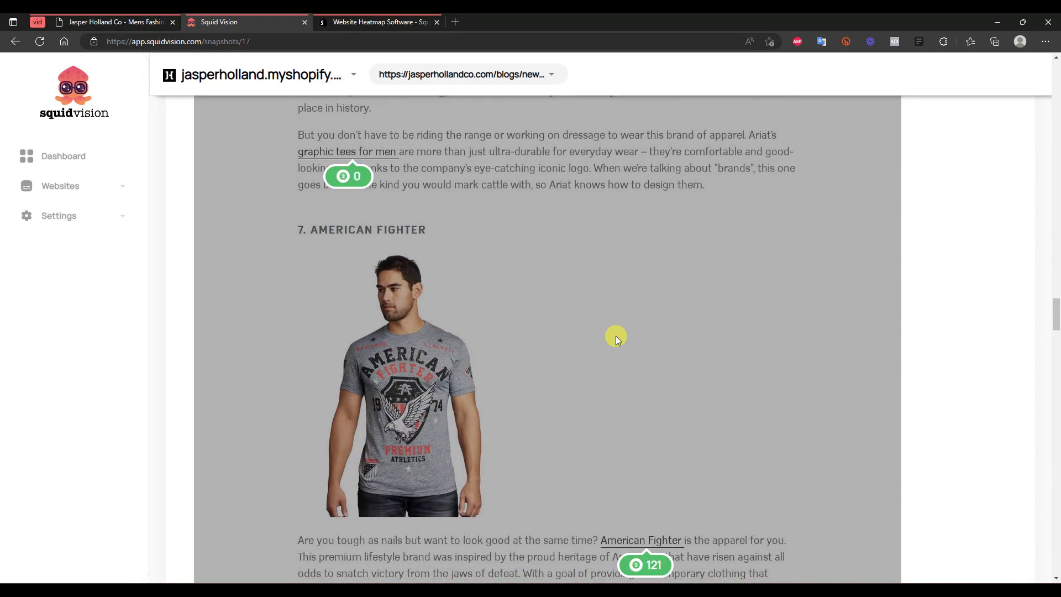
scroll(615, 335, "down", 3)
scroll(506, 321, "down", 8)
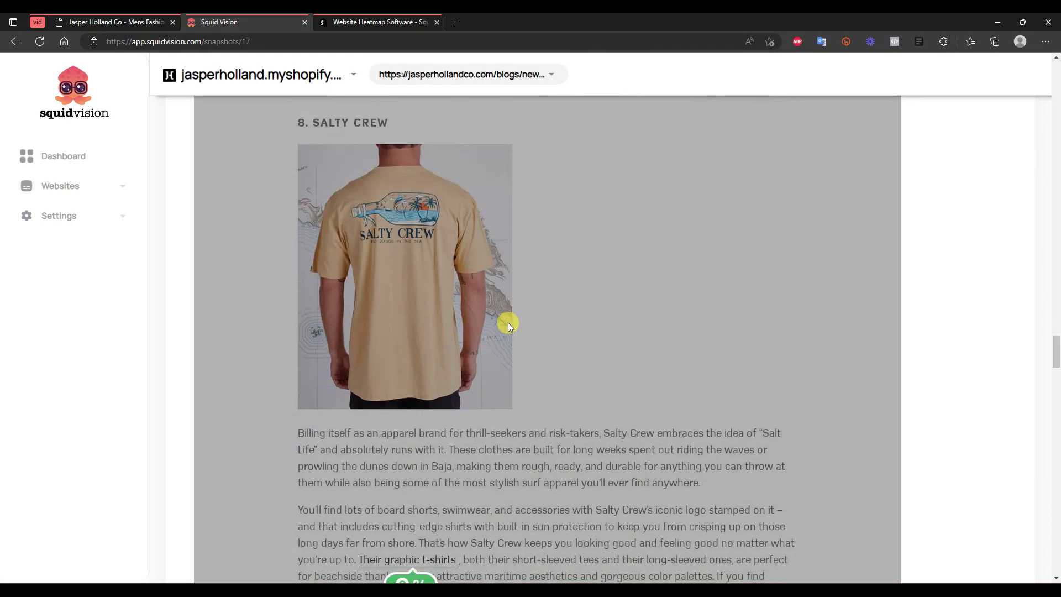
scroll(508, 326, "down", 17)
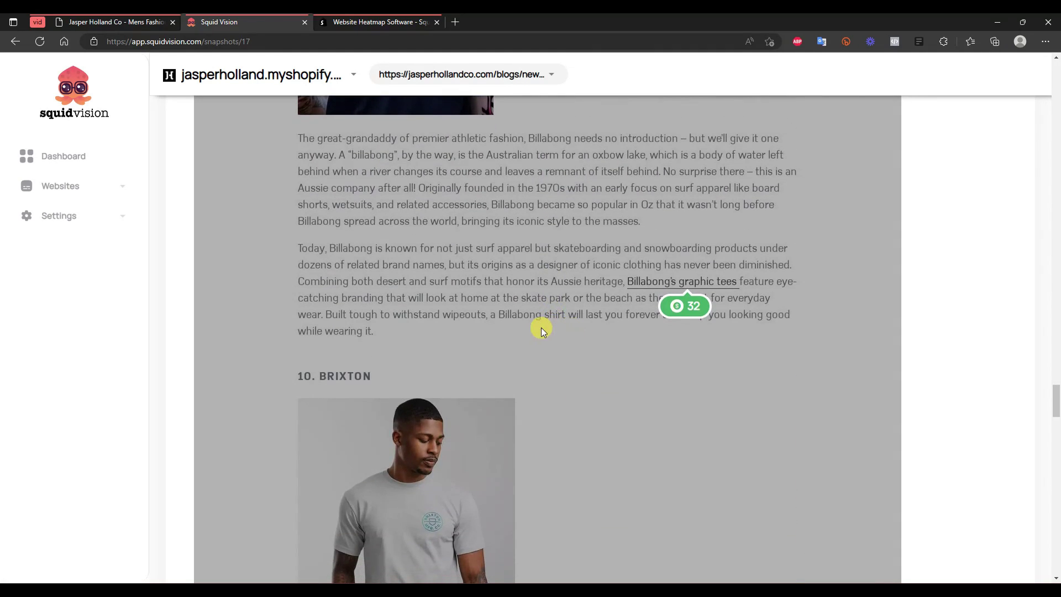
scroll(596, 342, "down", 3)
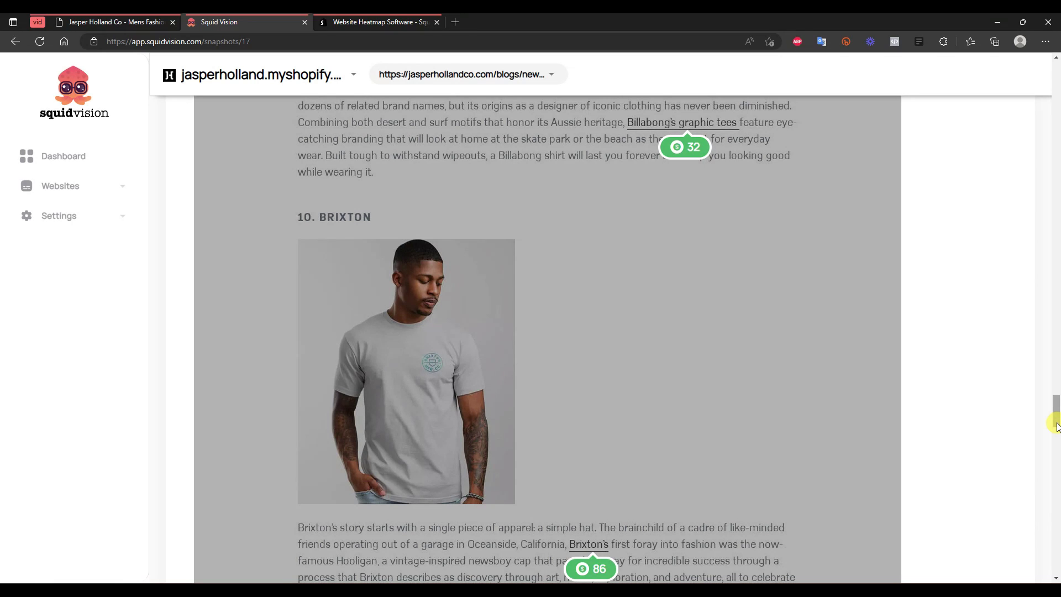
left_click_drag(1055, 421, 1035, 113)
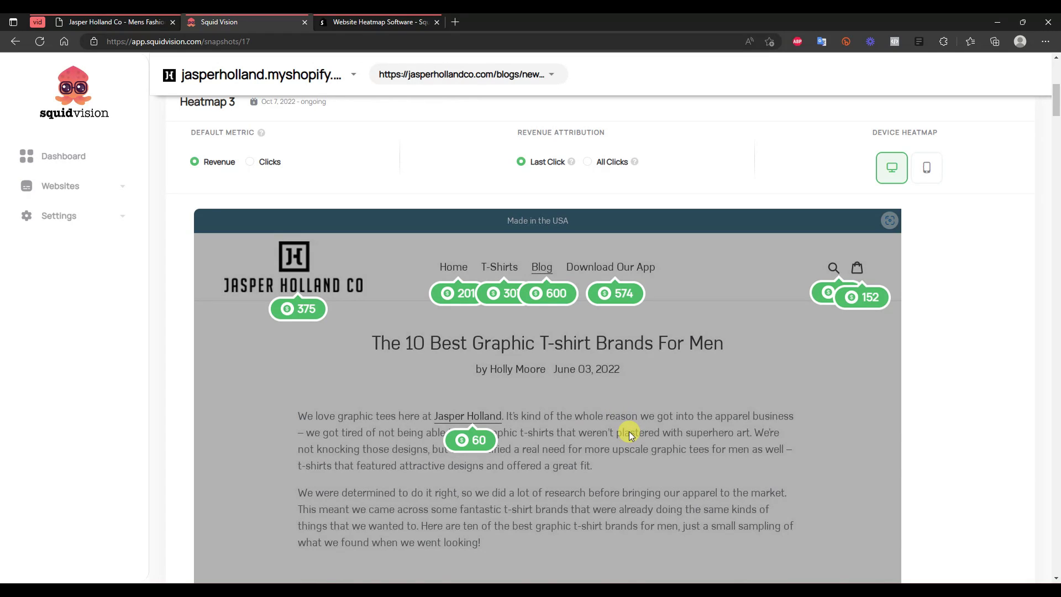
Step: Create a new snapshot of the 10 Best Graphic T-shirt Brands page from its heatmap list
scroll(629, 435, "down", 2)
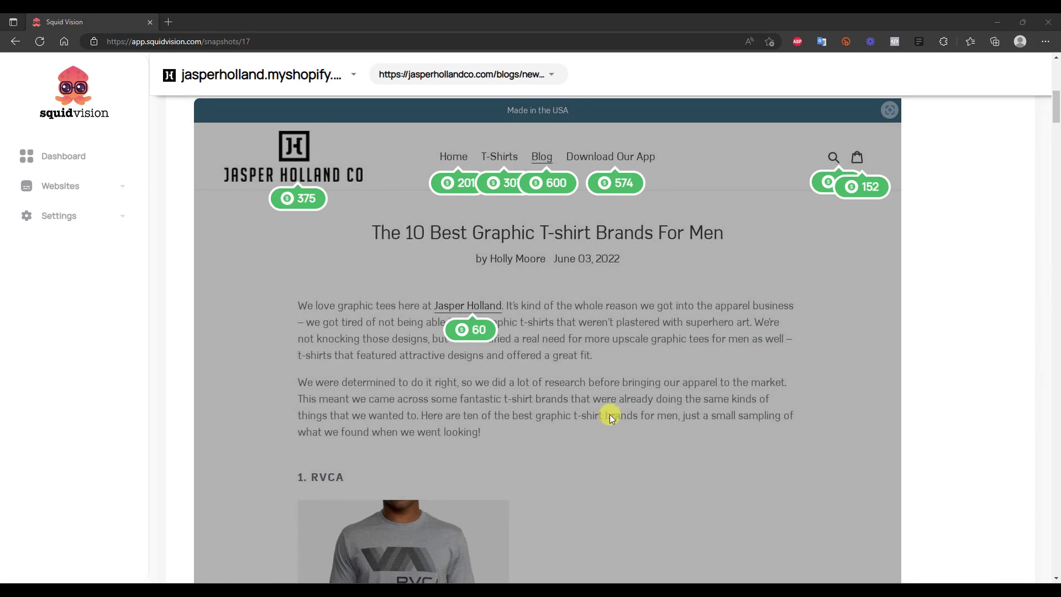
scroll(602, 413, "up", 6)
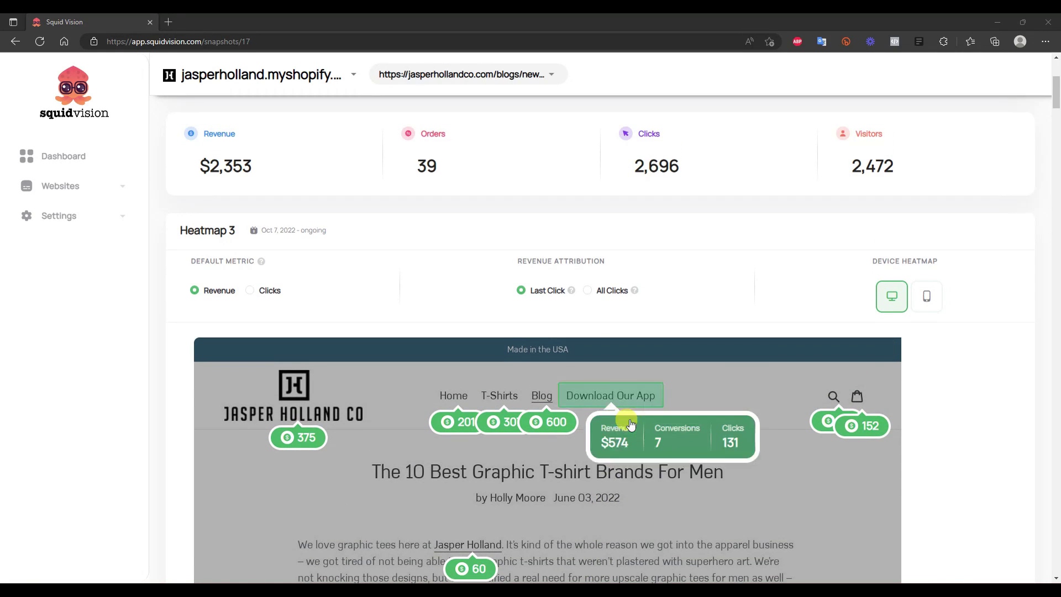
scroll(664, 420, "up", 3)
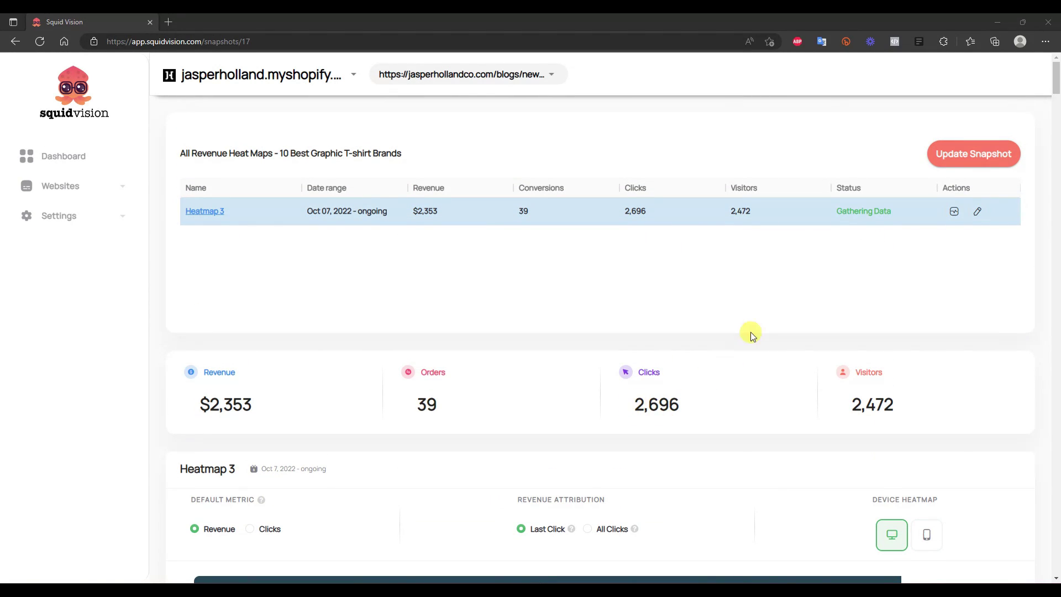
left_click(985, 158)
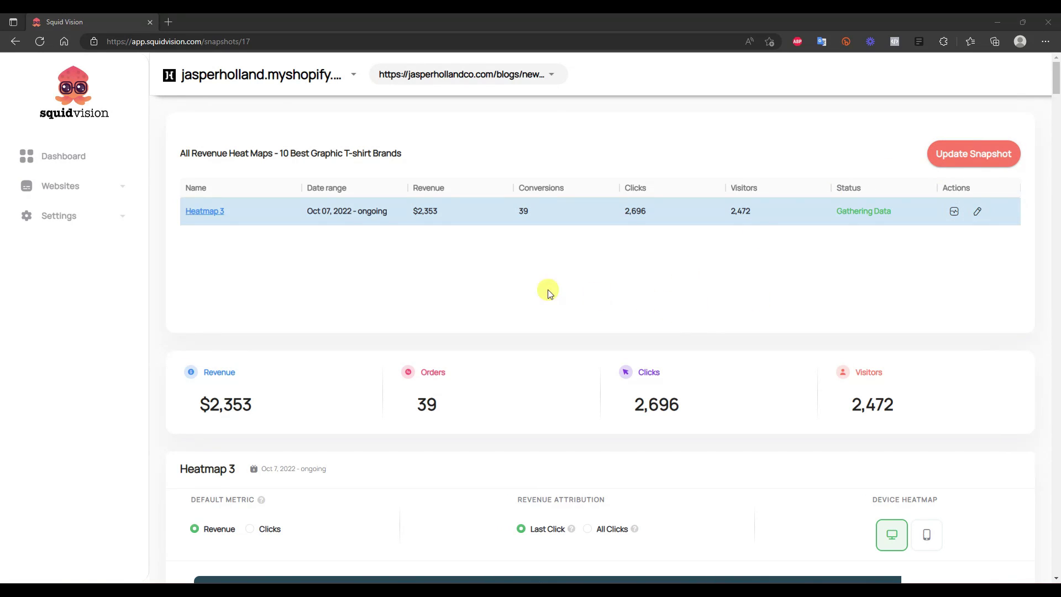
scroll(357, 422, "down", 1)
scroll(356, 422, "up", 1)
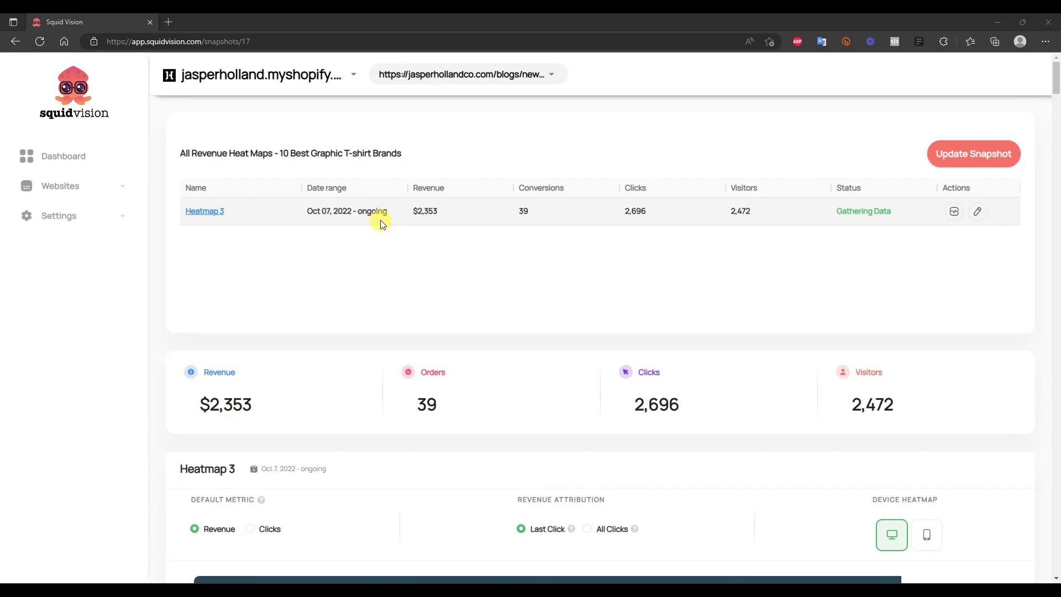
scroll(485, 313, "down", 2)
scroll(517, 323, "up", 2)
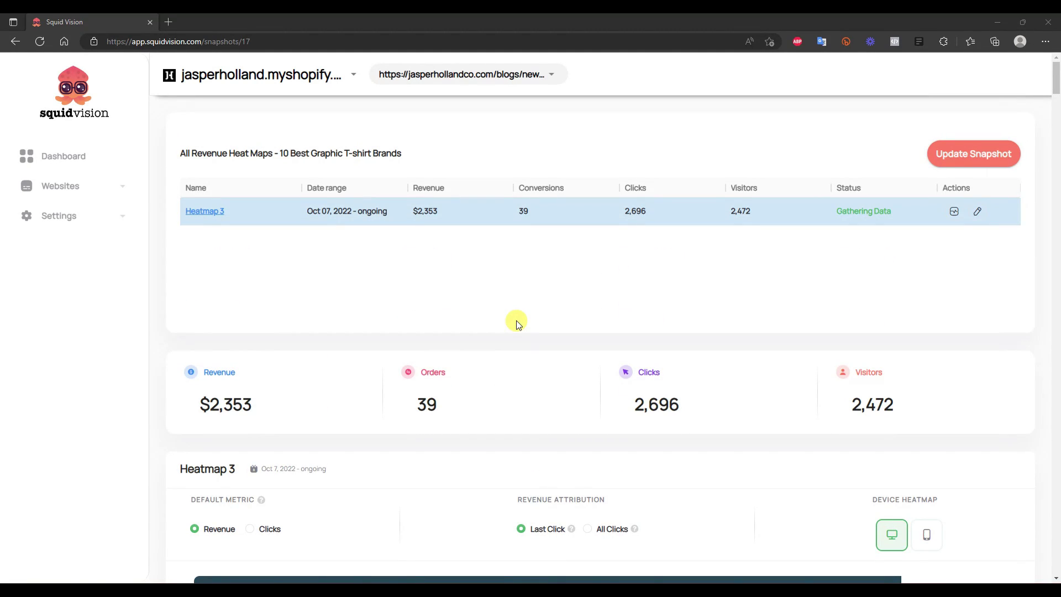
left_click(998, 164)
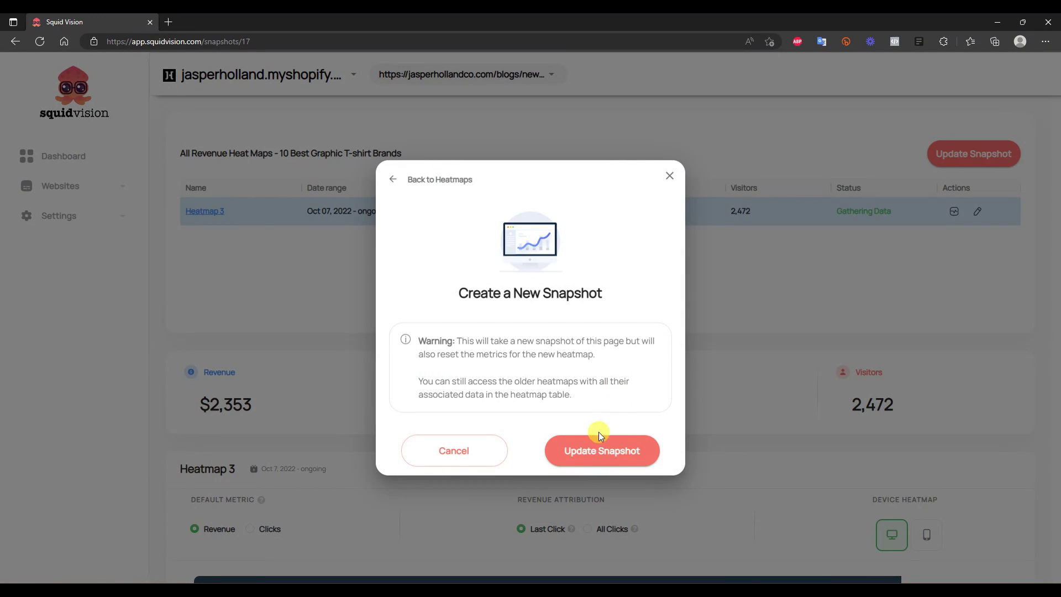
left_click(618, 444)
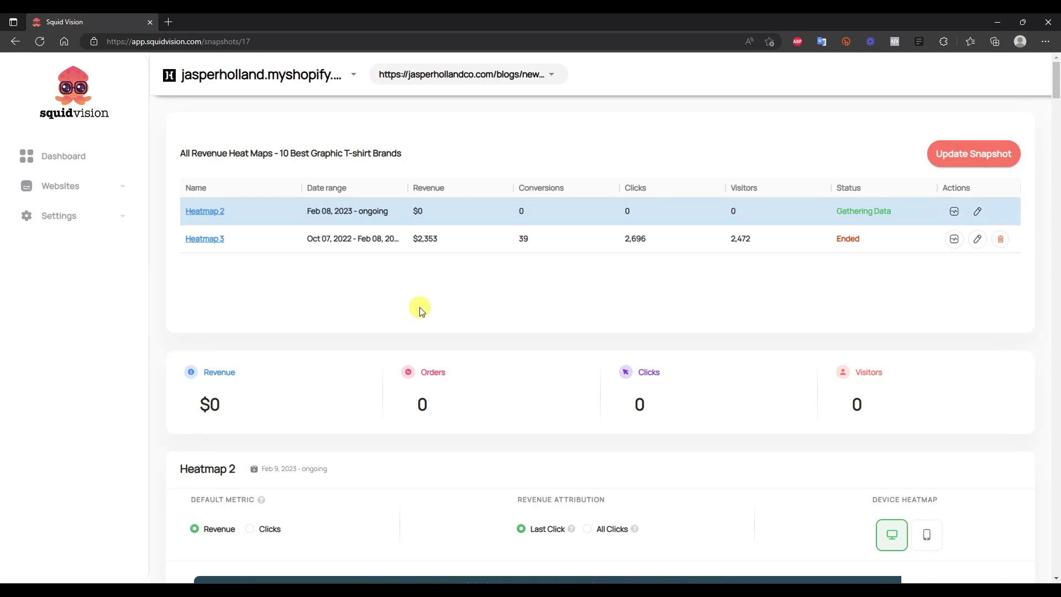
Step: Examine the page layout captured in the blog post's new snapshot
scroll(532, 376, "down", 8)
scroll(519, 233, "up", 4)
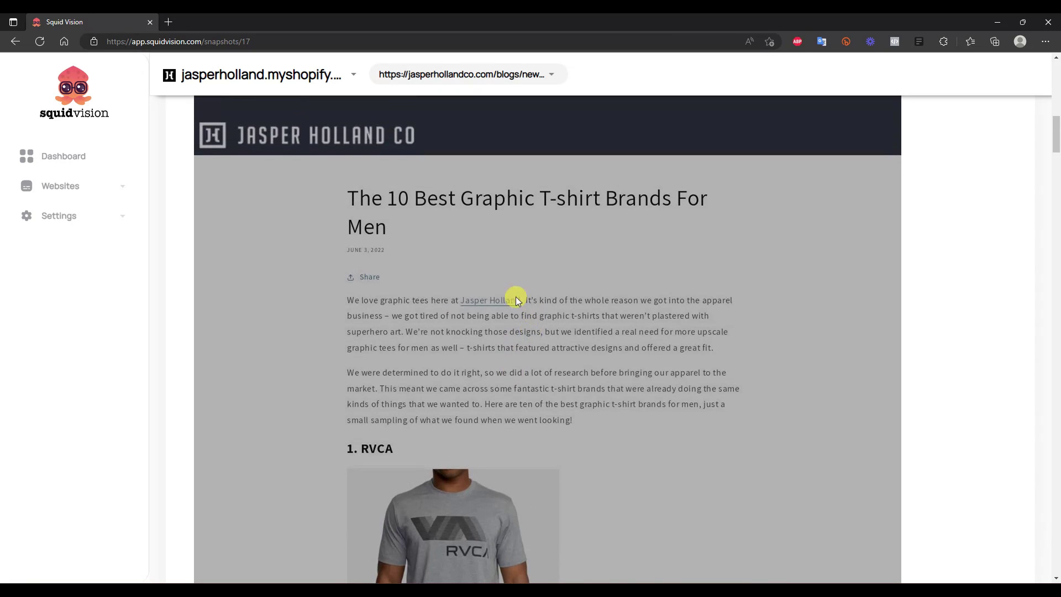
scroll(498, 314, "up", 14)
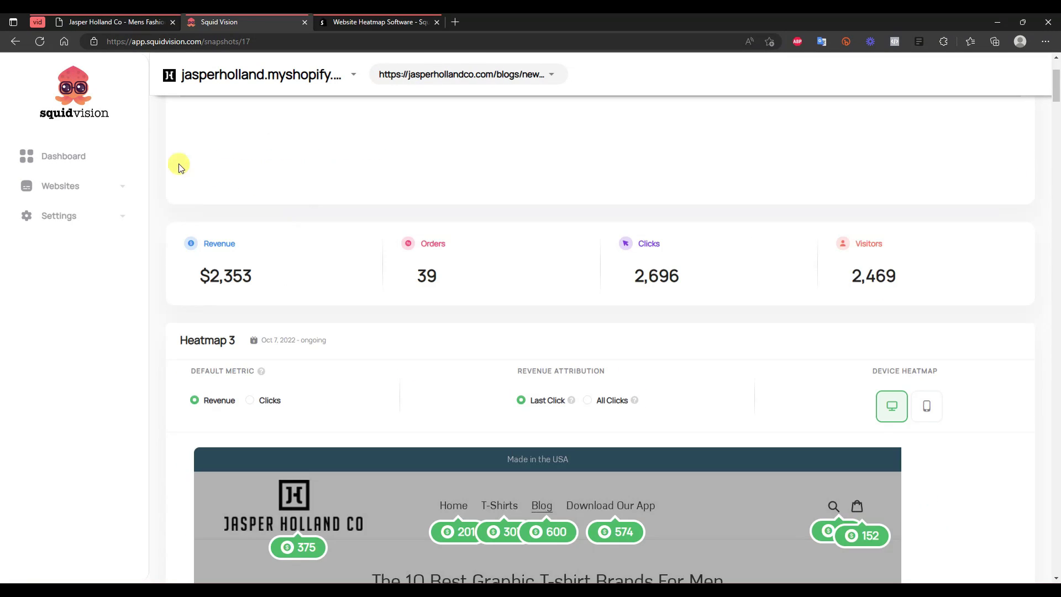
Step: Return to the dashboard and view the page name and URL fields for adding a new page, without creating one
left_click(76, 157)
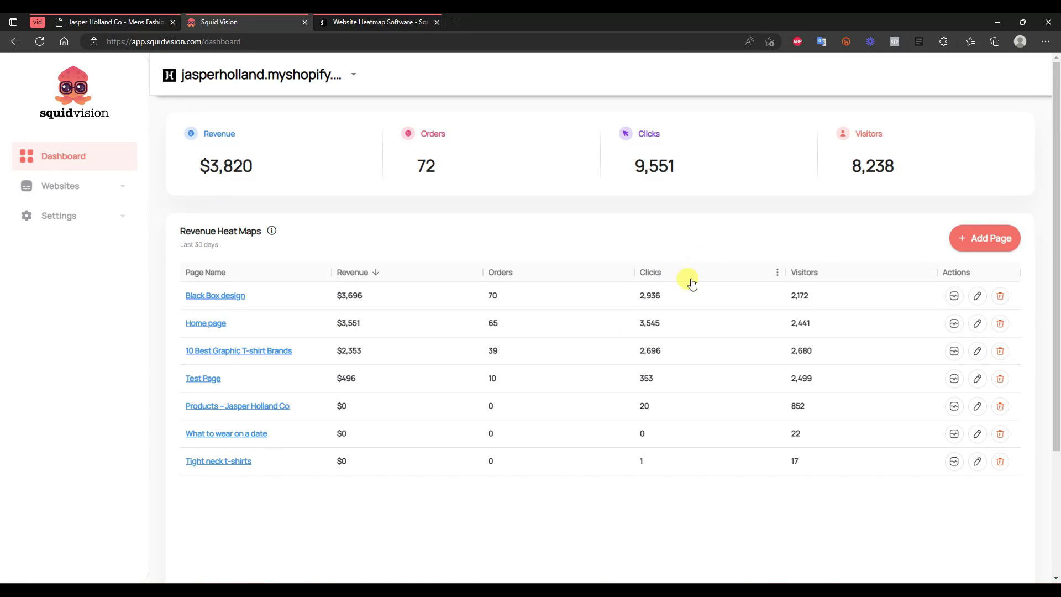
left_click(1005, 241)
left_click(470, 330)
left_click(513, 395)
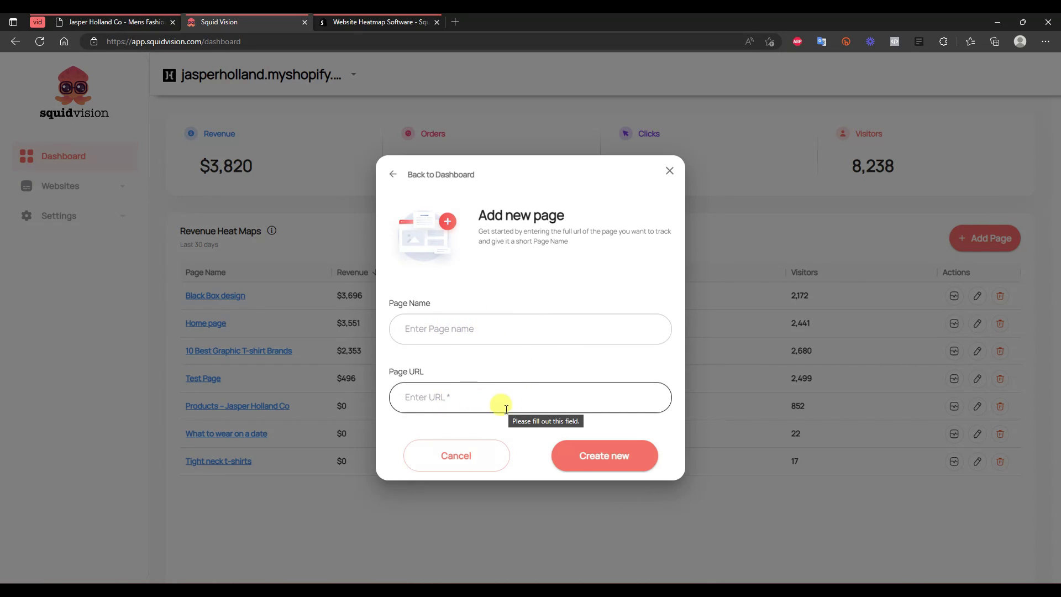
left_click(669, 172)
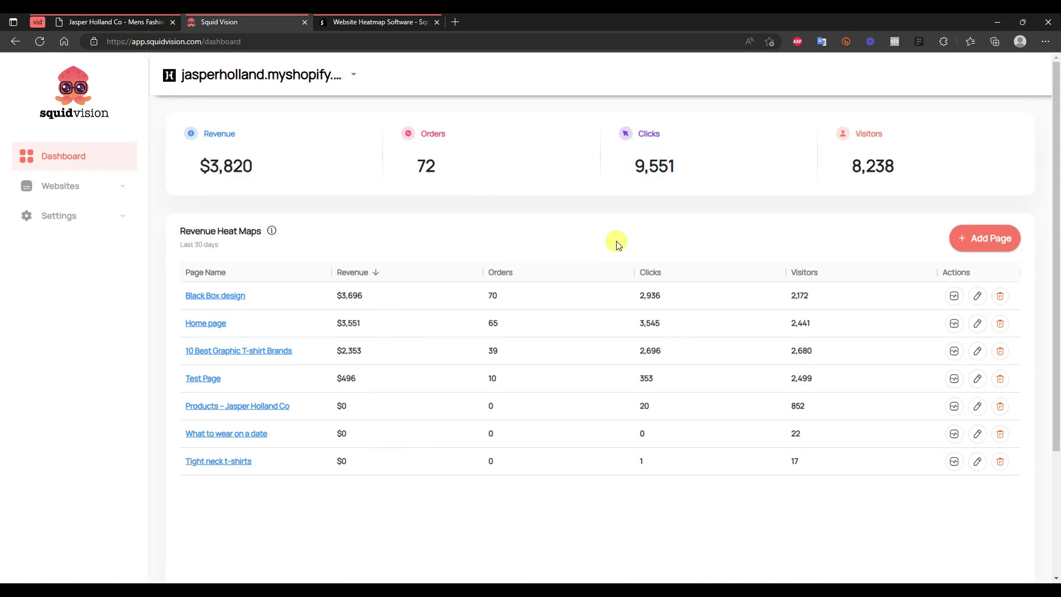